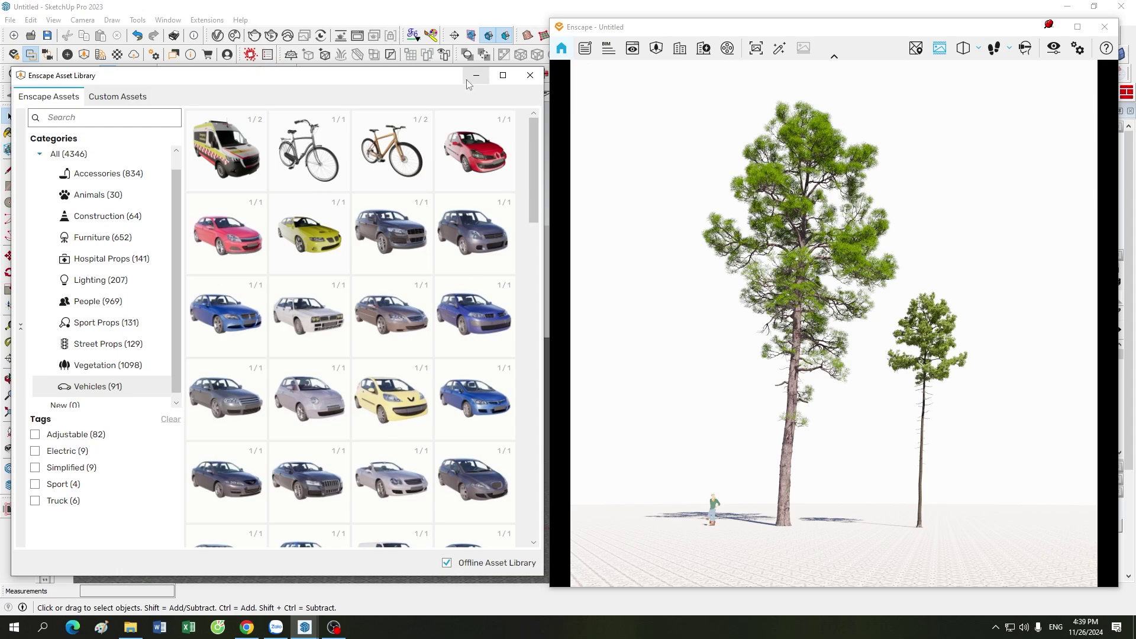
# Step: Close the Enscape Asset Library to reveal the model with two trees and a person
pyautogui.click(530, 76)
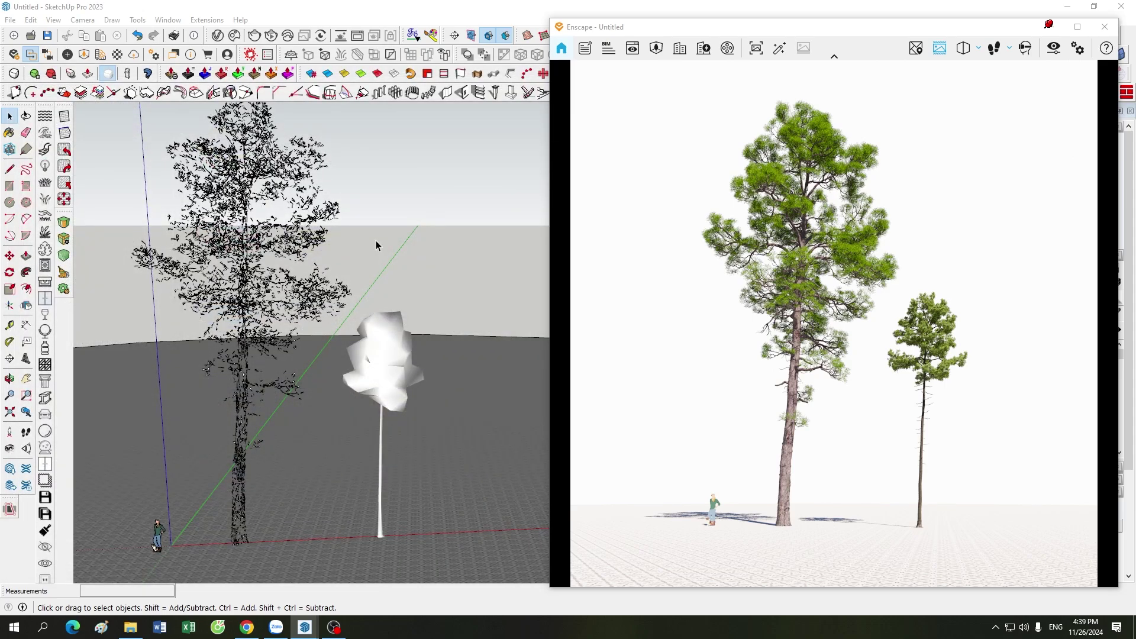
pyautogui.scroll(-2, 479, 392)
pyautogui.scroll(2, 303, 394)
pyautogui.scroll(-1, 303, 394)
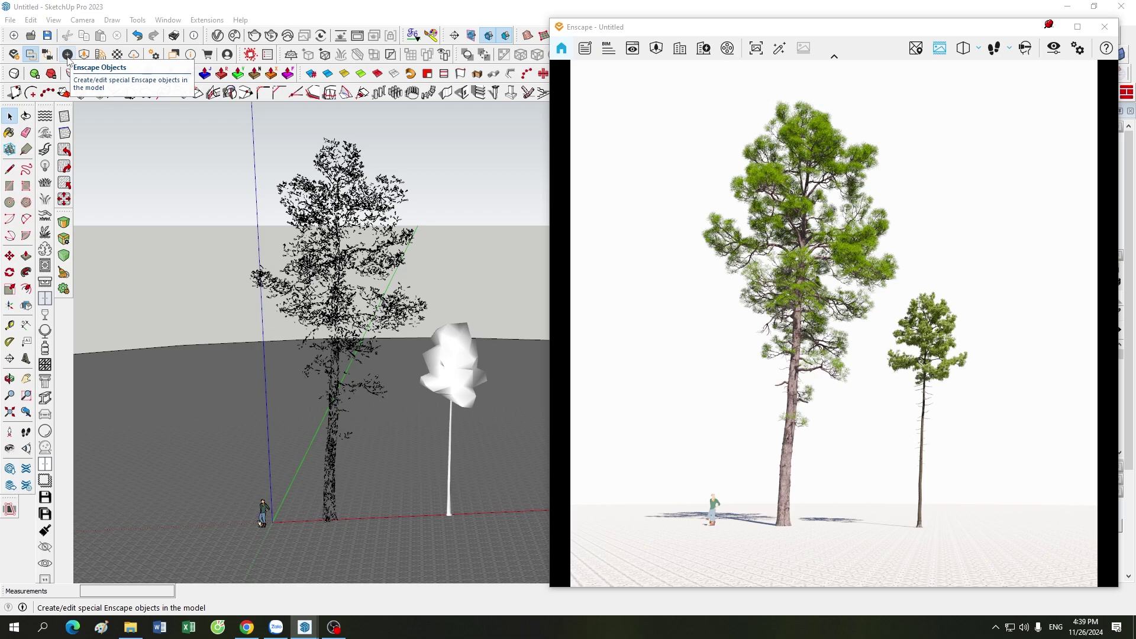
pyautogui.click(67, 54)
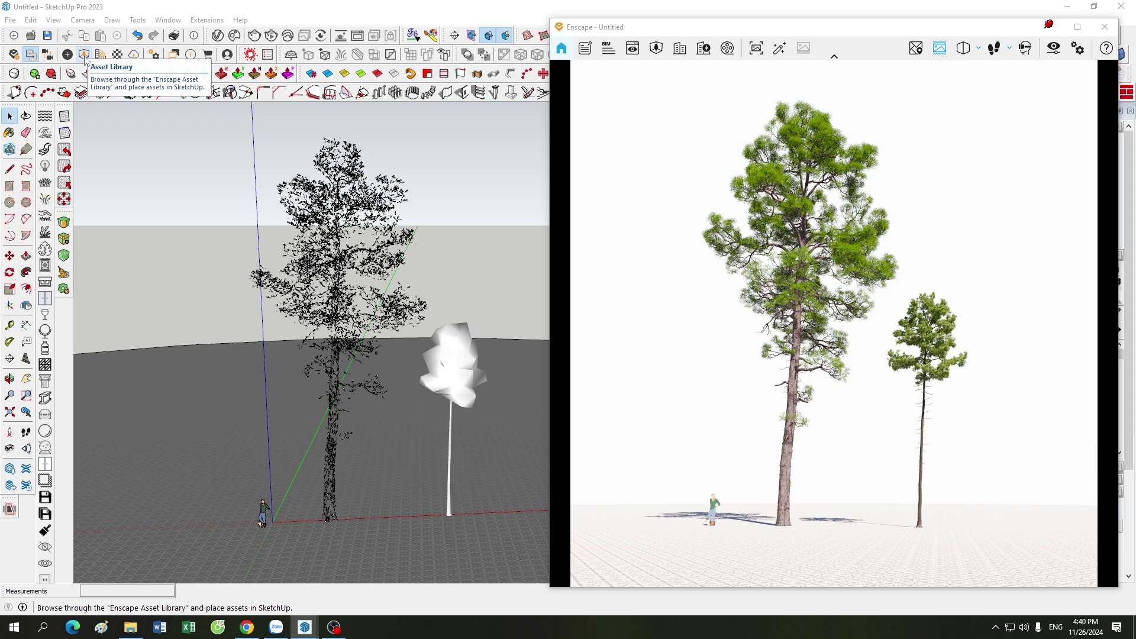
pyautogui.click(656, 52)
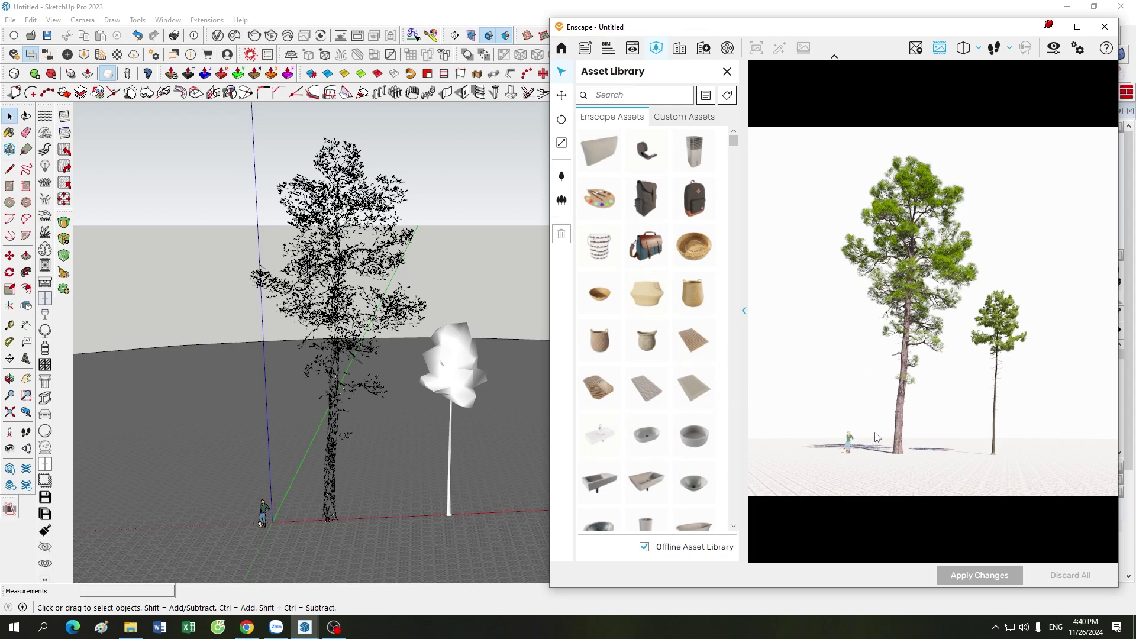
pyautogui.click(727, 71)
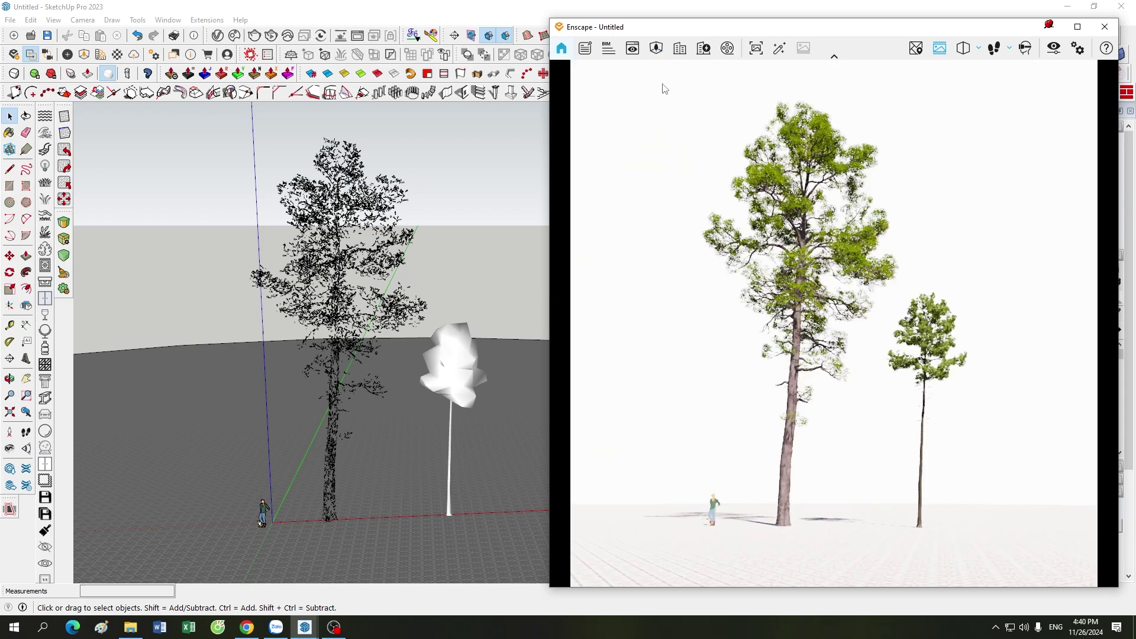
pyautogui.click(84, 57)
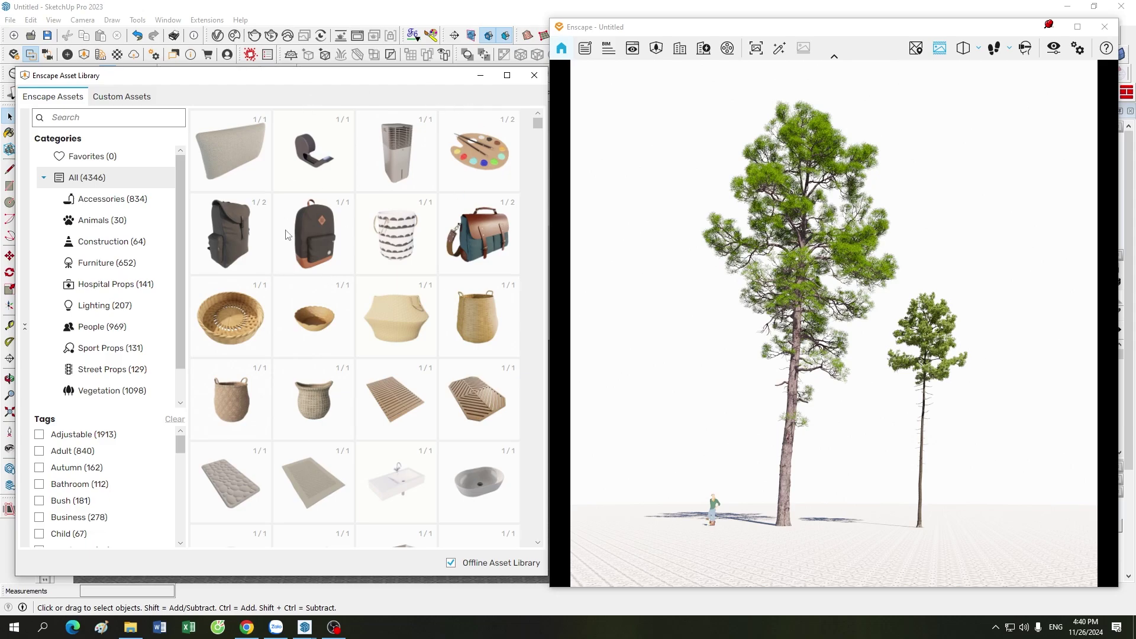
pyautogui.click(533, 76)
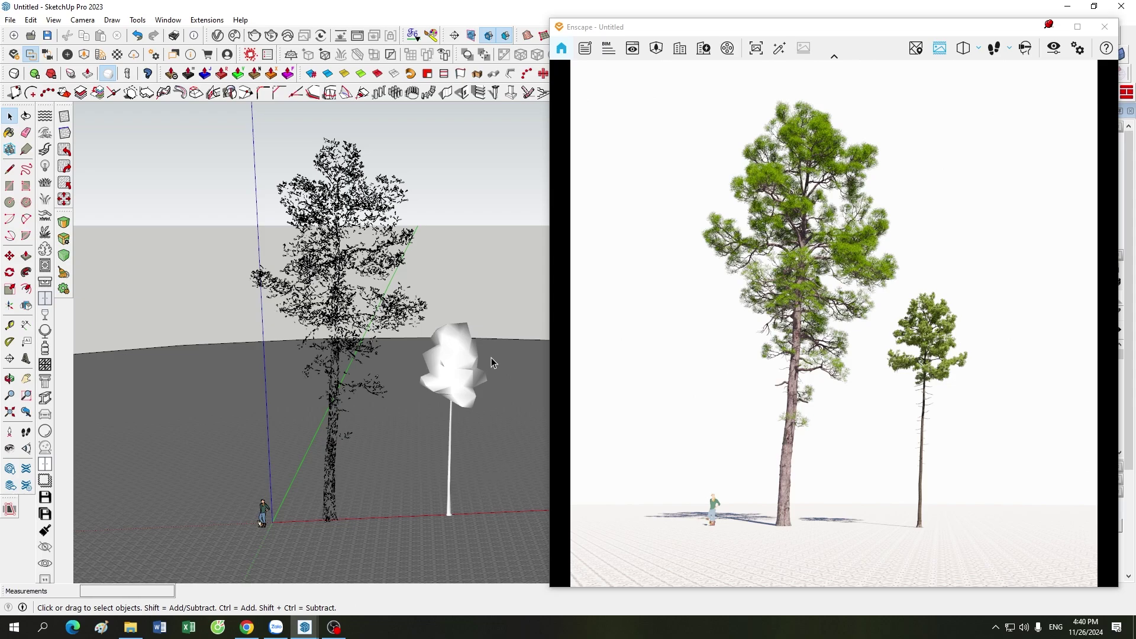
# Step: Select the white tree proxy and reopen the Enscape Asset Library showing all 4346 assets
pyautogui.click(463, 355)
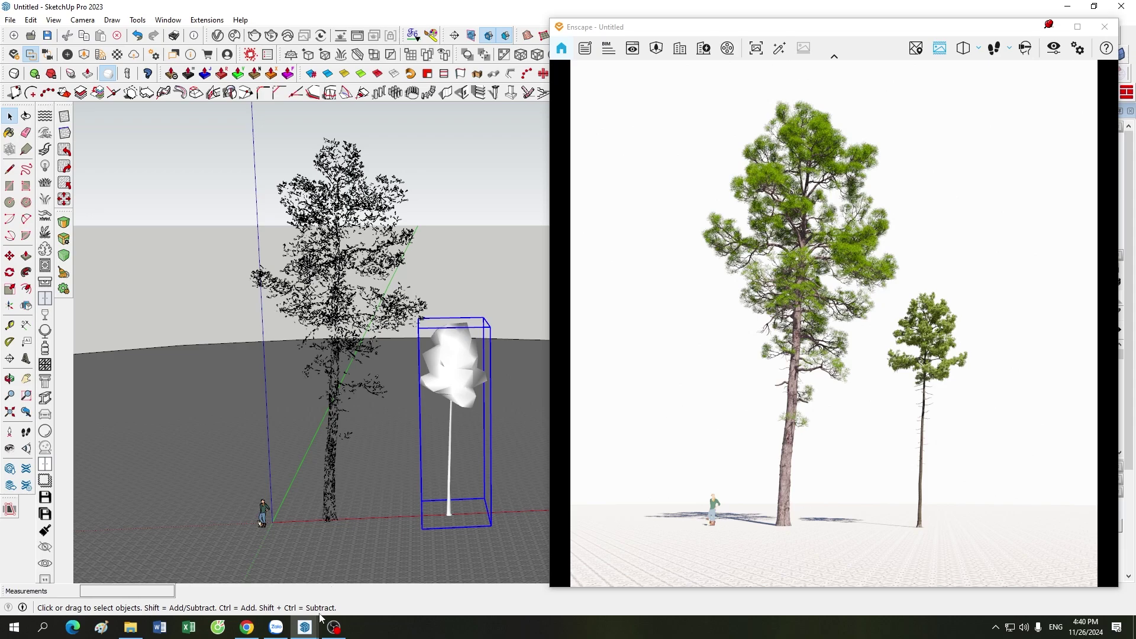
pyautogui.moveTo(304, 627)
pyautogui.click(282, 577)
pyautogui.click(85, 56)
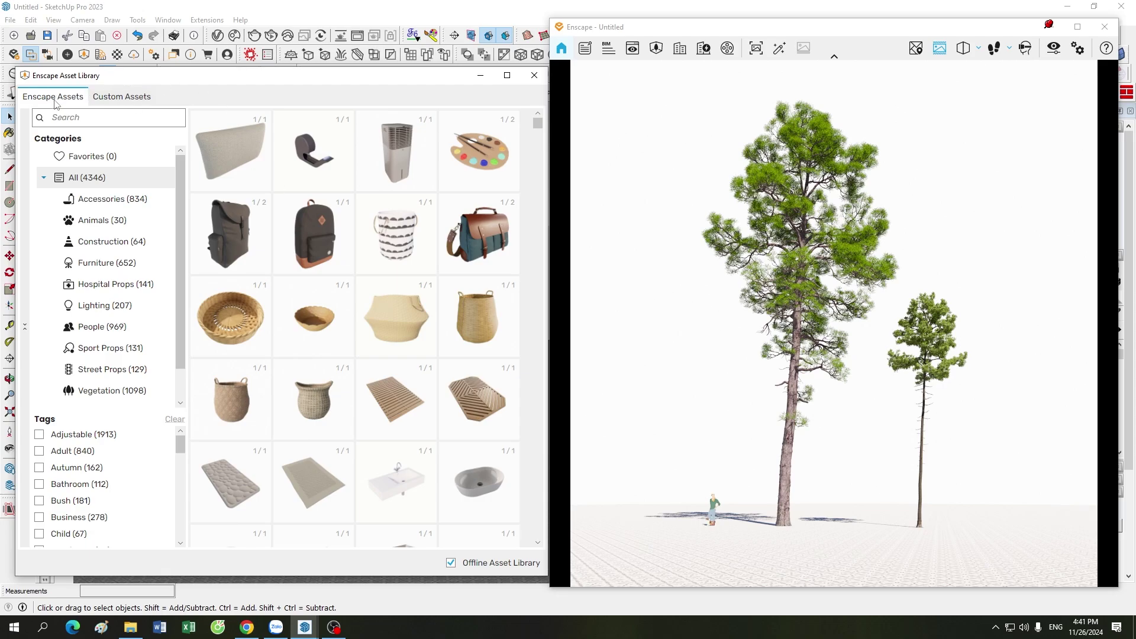
pyautogui.click(122, 97)
pyautogui.click(63, 98)
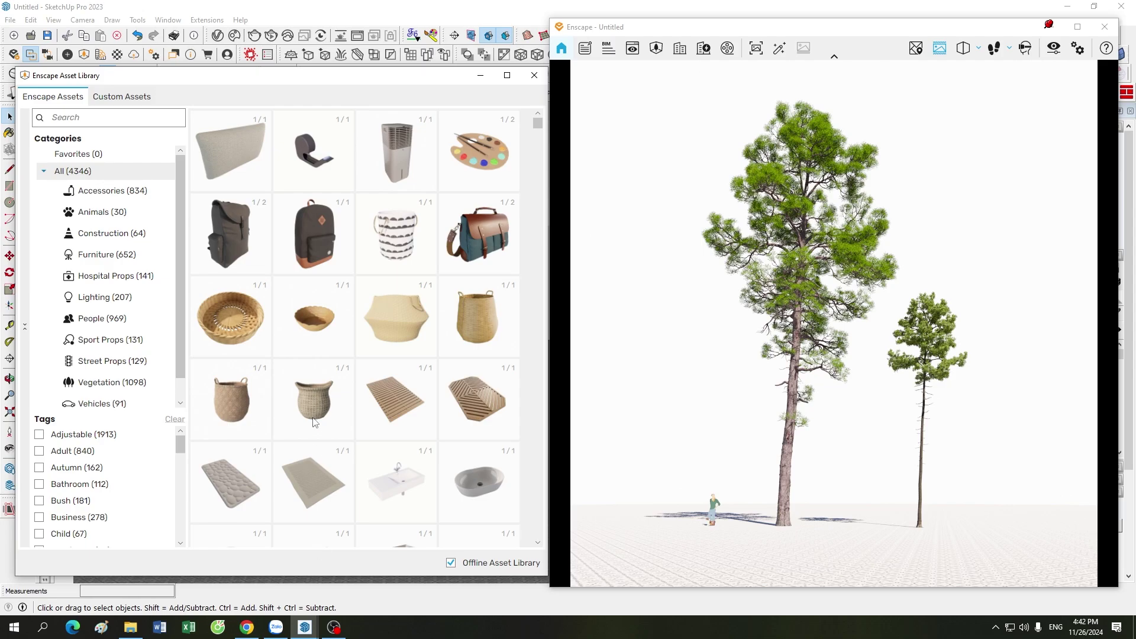
pyautogui.click(450, 565)
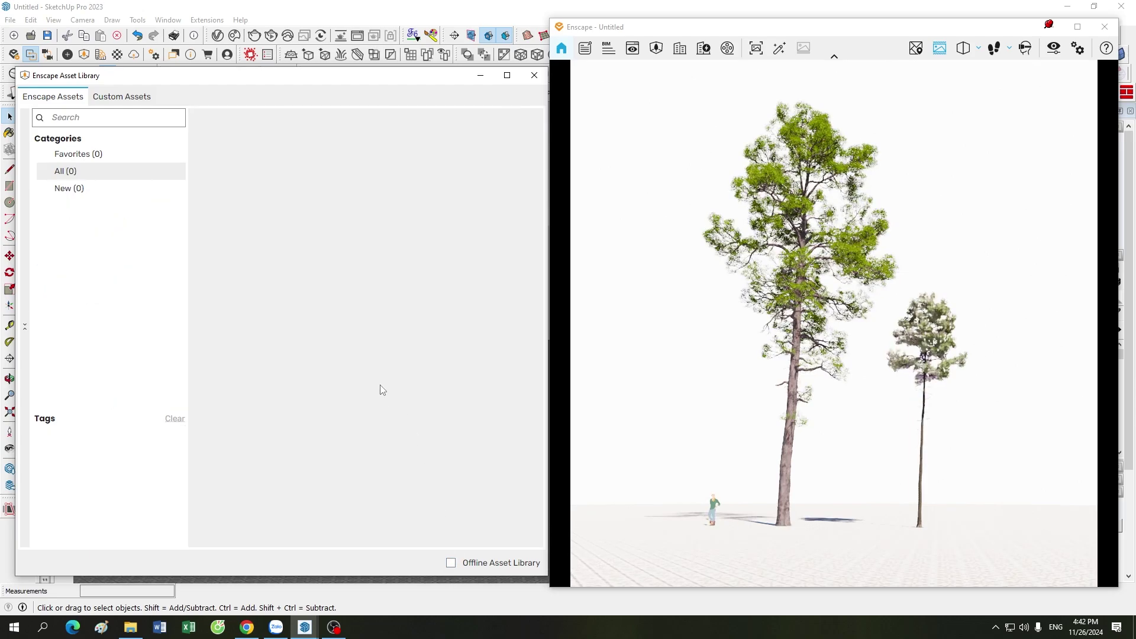
pyautogui.click(450, 564)
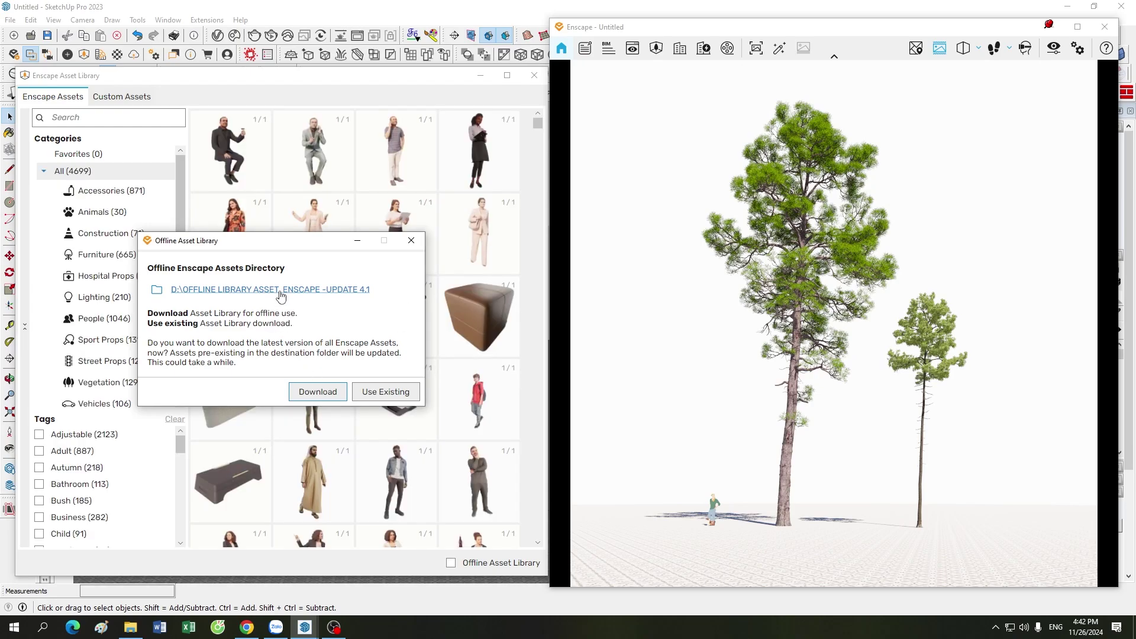
pyautogui.click(383, 395)
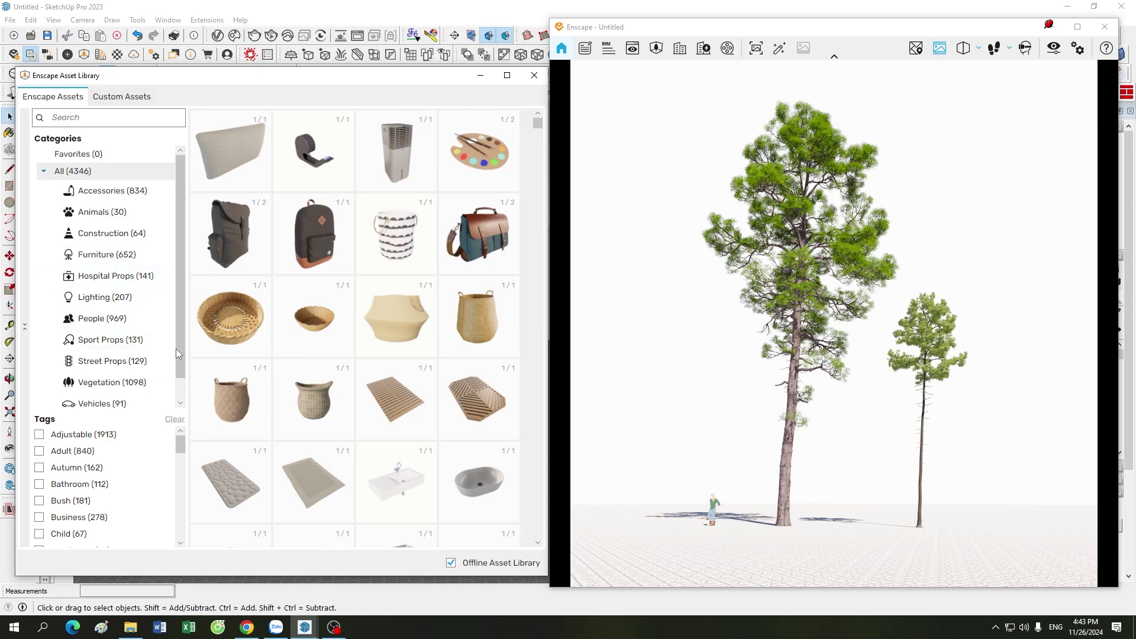
pyautogui.moveTo(178, 349); pyautogui.dragTo(185, 378)
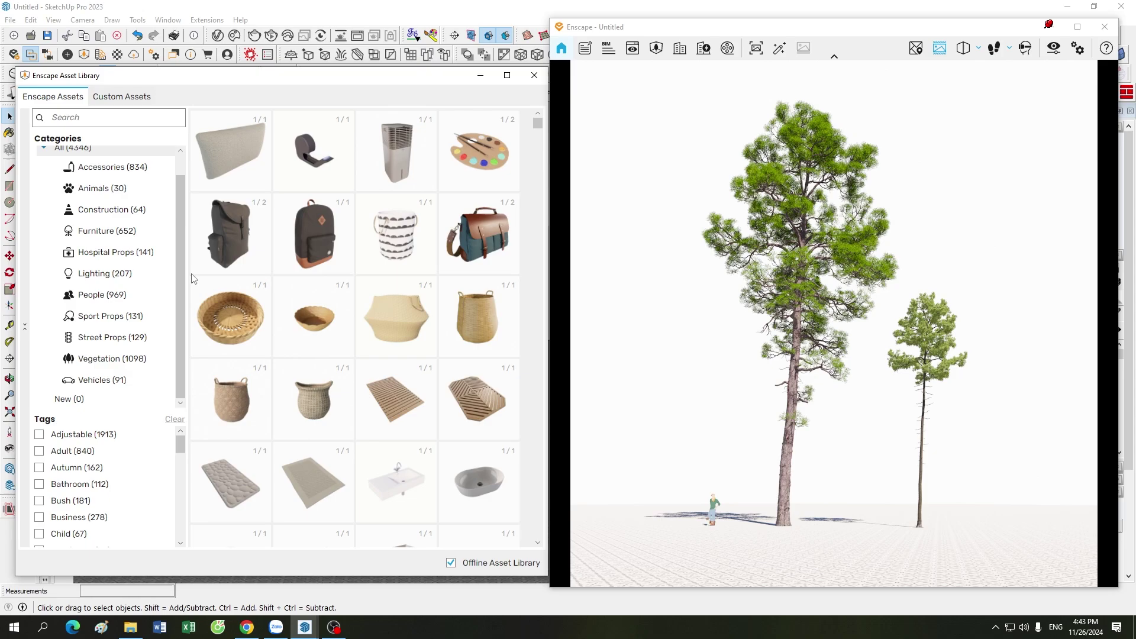
pyautogui.scroll(2, 180, 287)
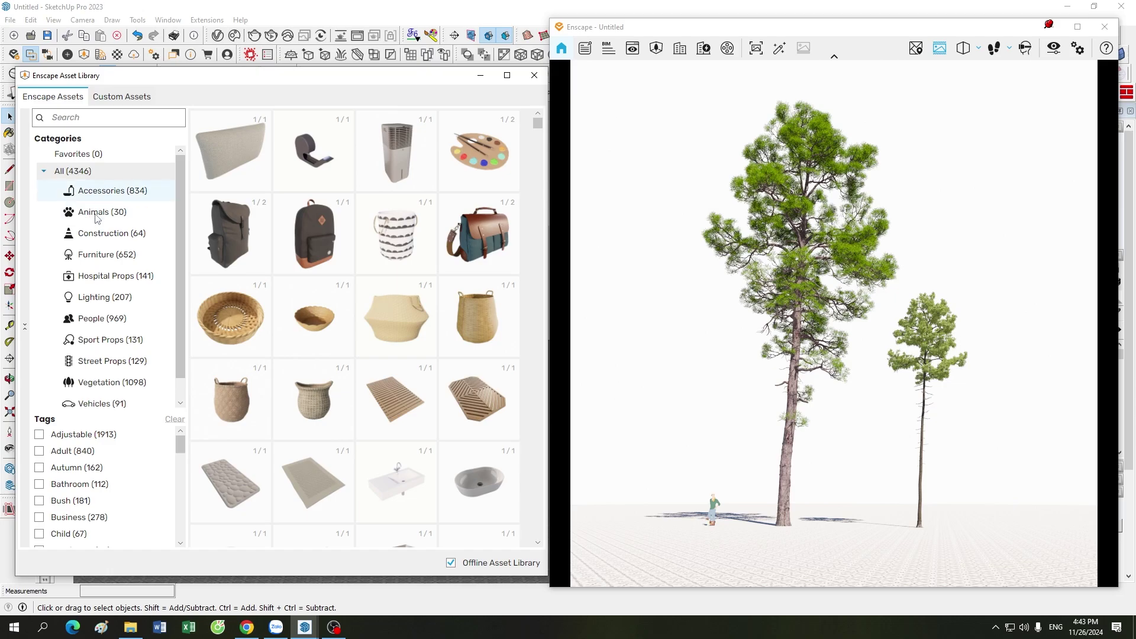
pyautogui.click(98, 194)
pyautogui.click(102, 213)
pyautogui.click(102, 233)
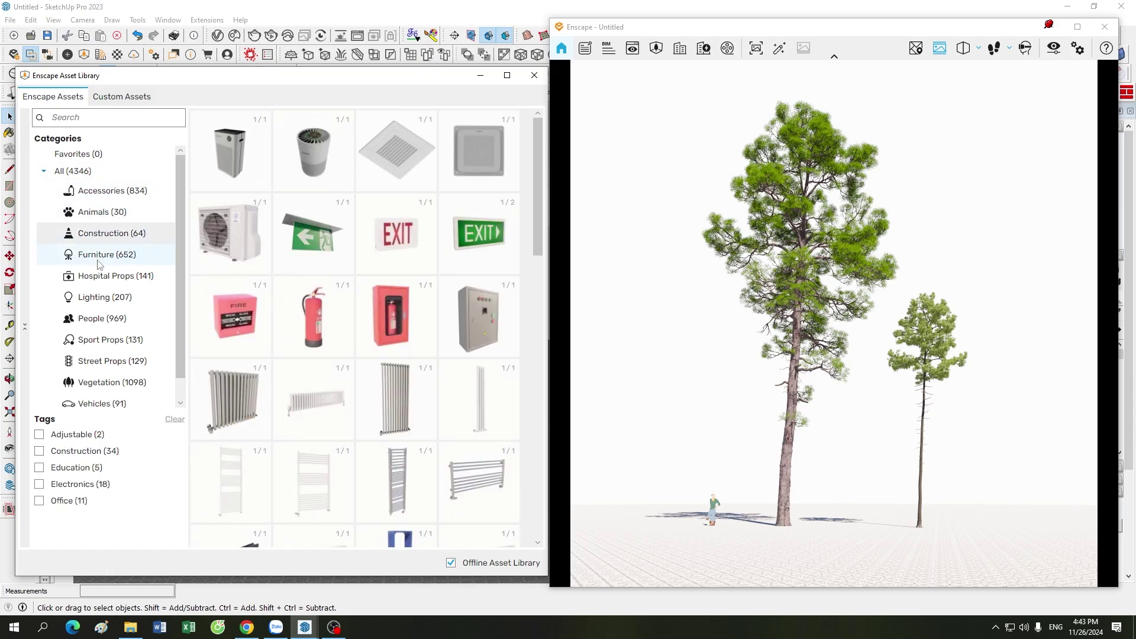
pyautogui.click(101, 256)
pyautogui.click(102, 278)
pyautogui.click(105, 299)
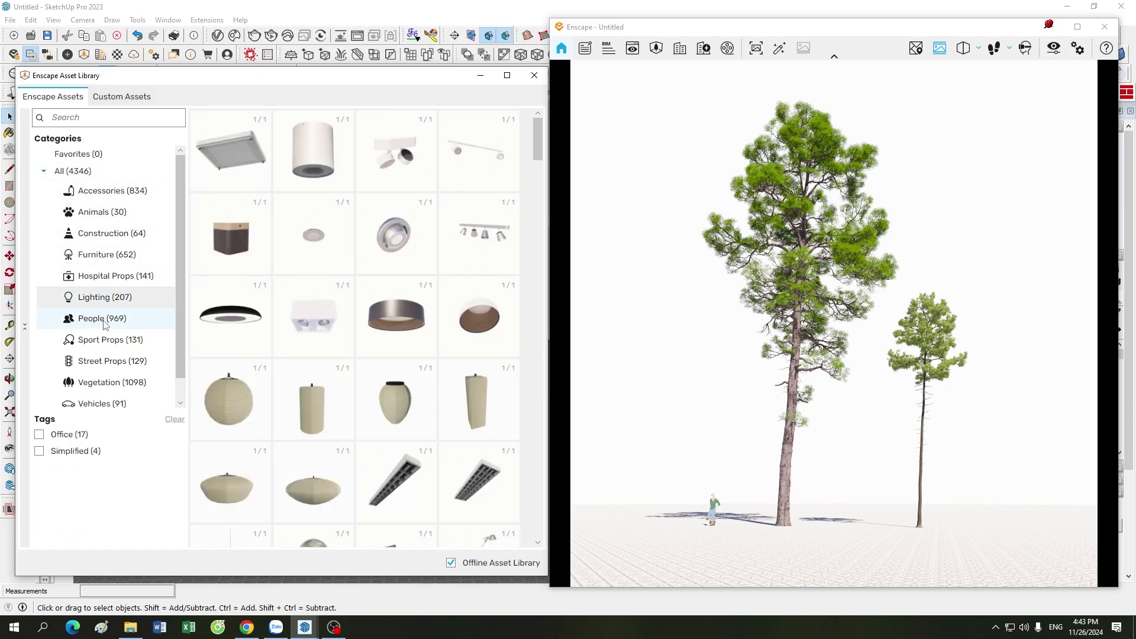
pyautogui.click(105, 323)
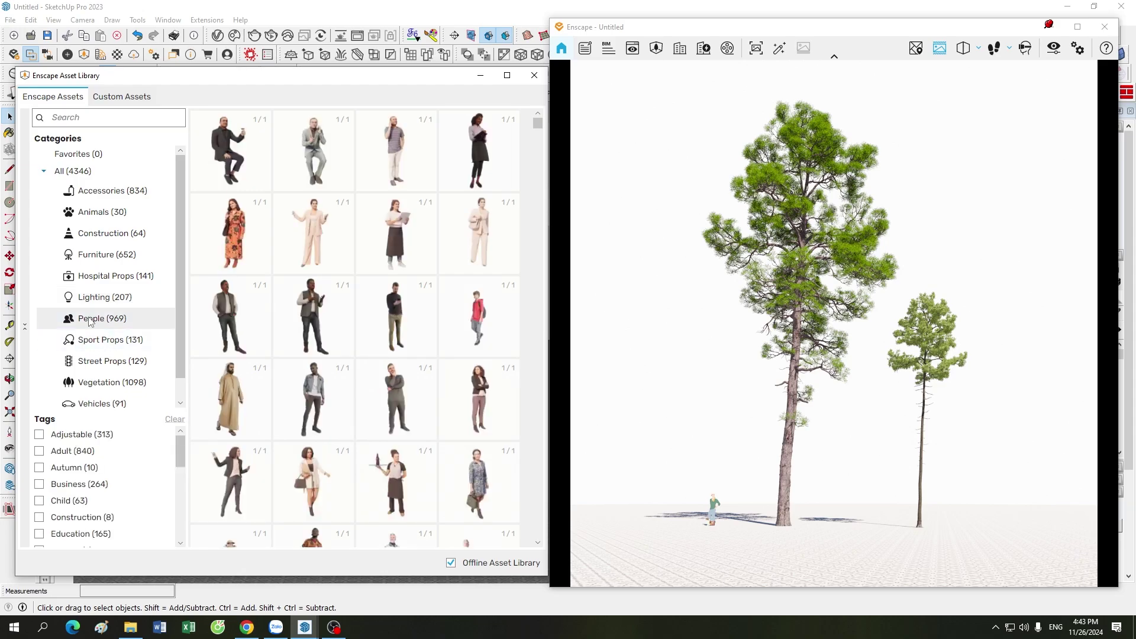
pyautogui.click(104, 404)
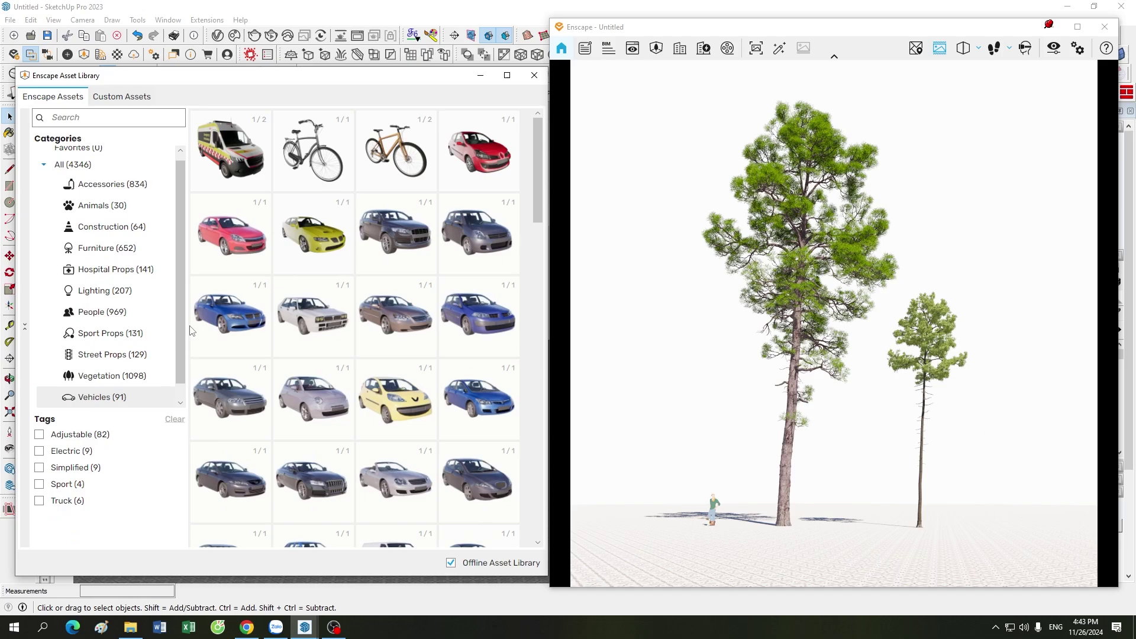
pyautogui.click(108, 205)
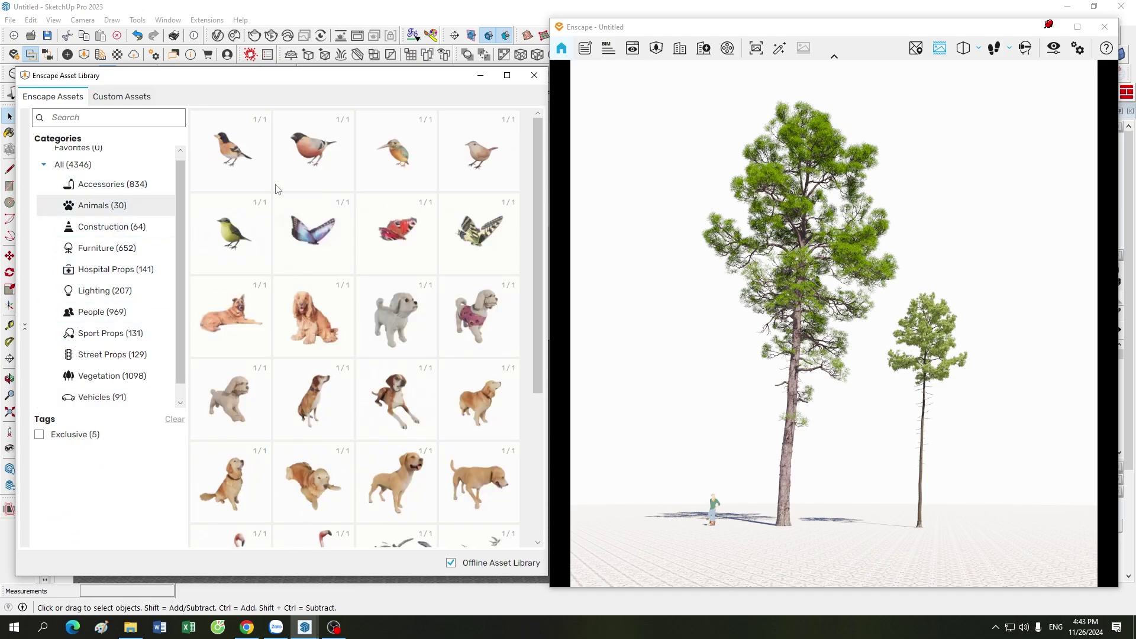
pyautogui.click(90, 168)
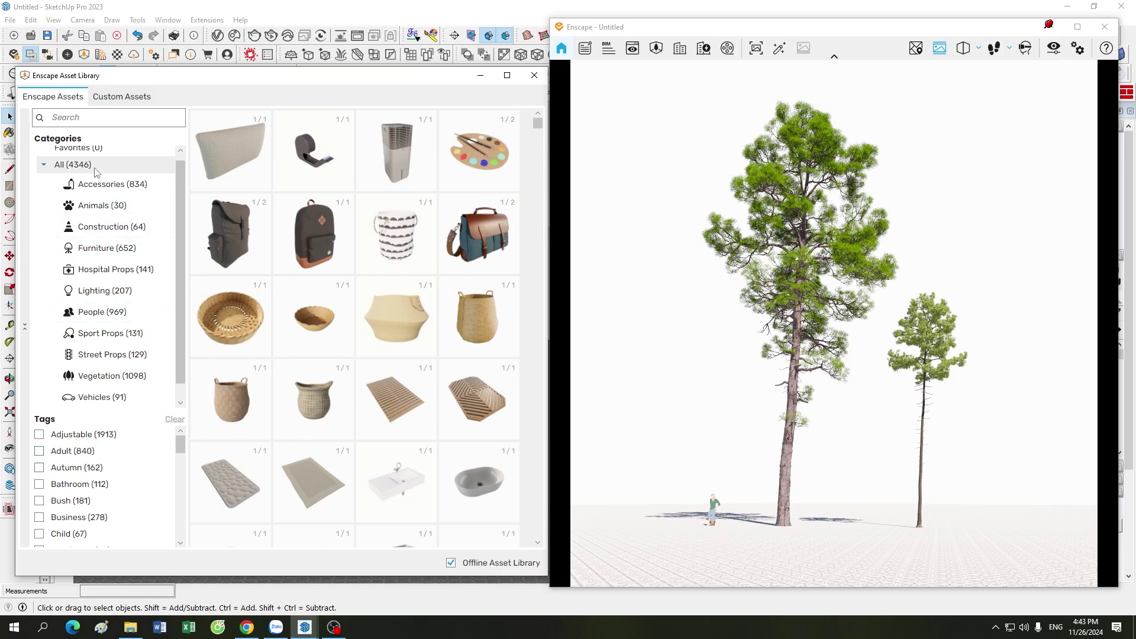
pyautogui.moveTo(183, 455); pyautogui.dragTo(185, 479)
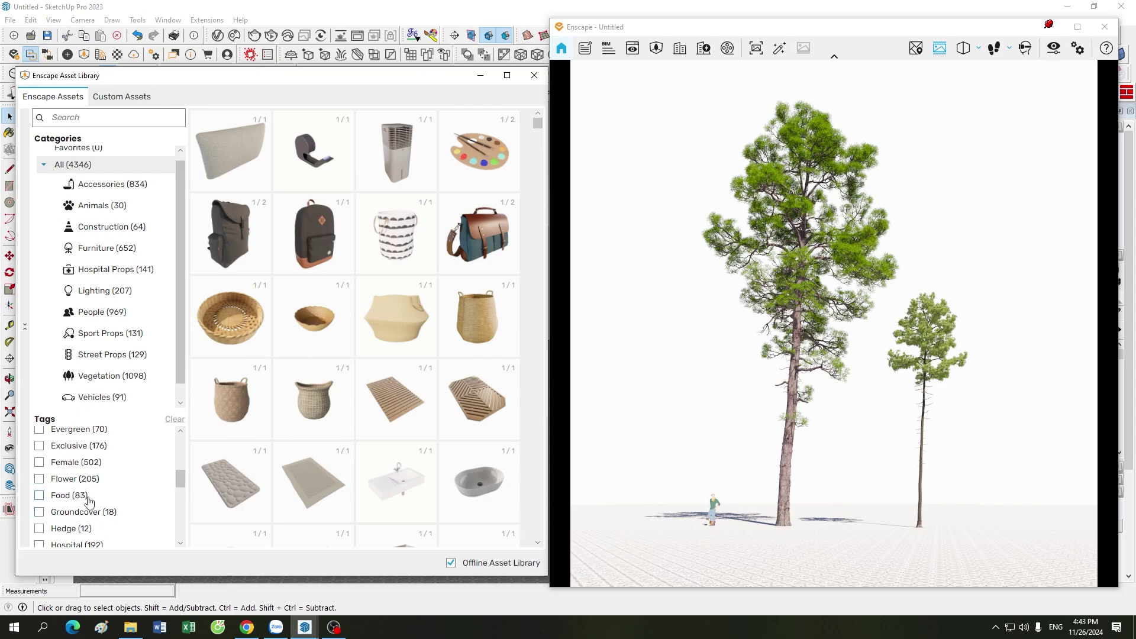
pyautogui.moveTo(183, 480)
pyautogui.mouseDown()
pyautogui.moveTo(181, 507)
pyautogui.moveTo(184, 439)
pyautogui.mouseUp()
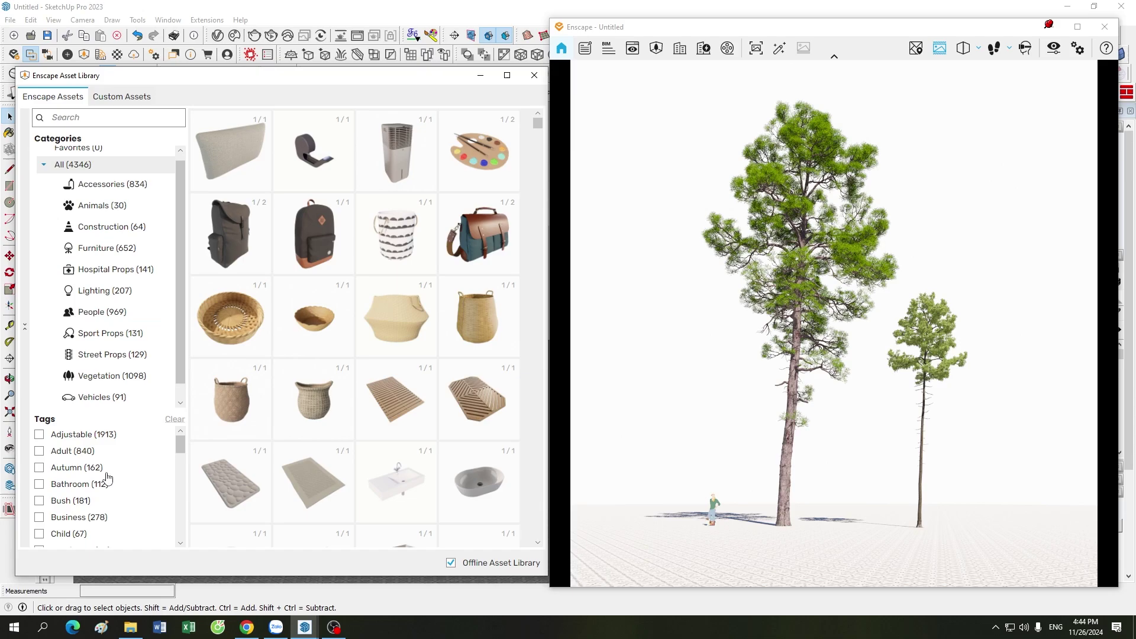
# Step: Filter the library by the Autumn tag, scroll the results, then clear that filter
pyautogui.click(41, 470)
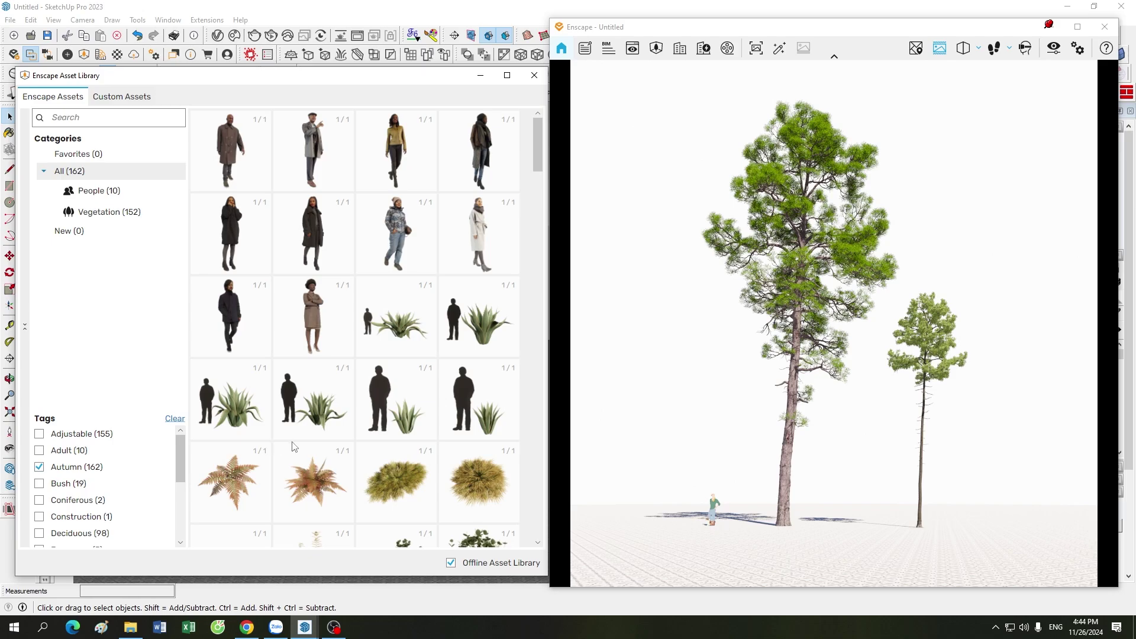
pyautogui.scroll(-5, 294, 452)
pyautogui.scroll(5, 293, 452)
pyautogui.click(175, 418)
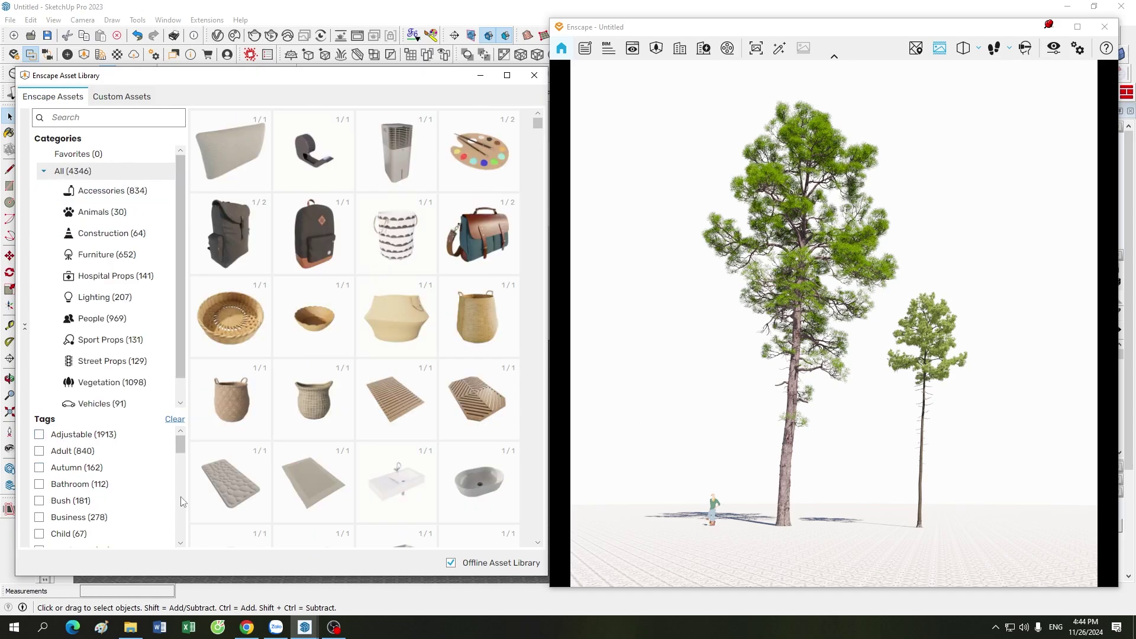
# Step: Show the 91 Vehicles assets, try and remove the Truck tag, and collapse then restore the sidebar
pyautogui.click(109, 404)
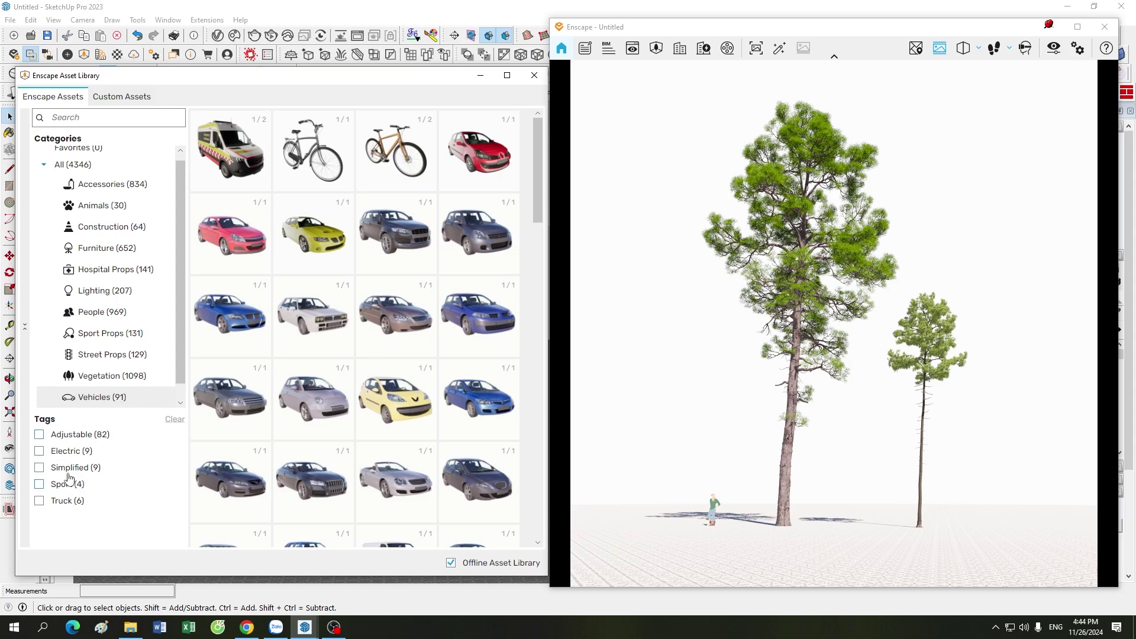
pyautogui.click(39, 500)
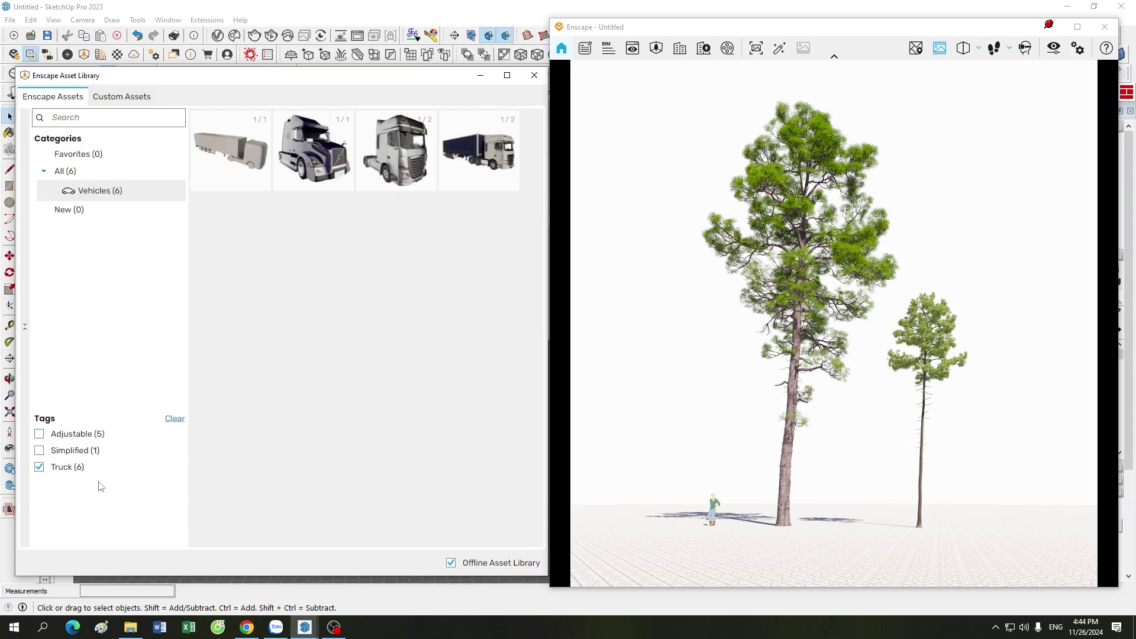
pyautogui.click(39, 467)
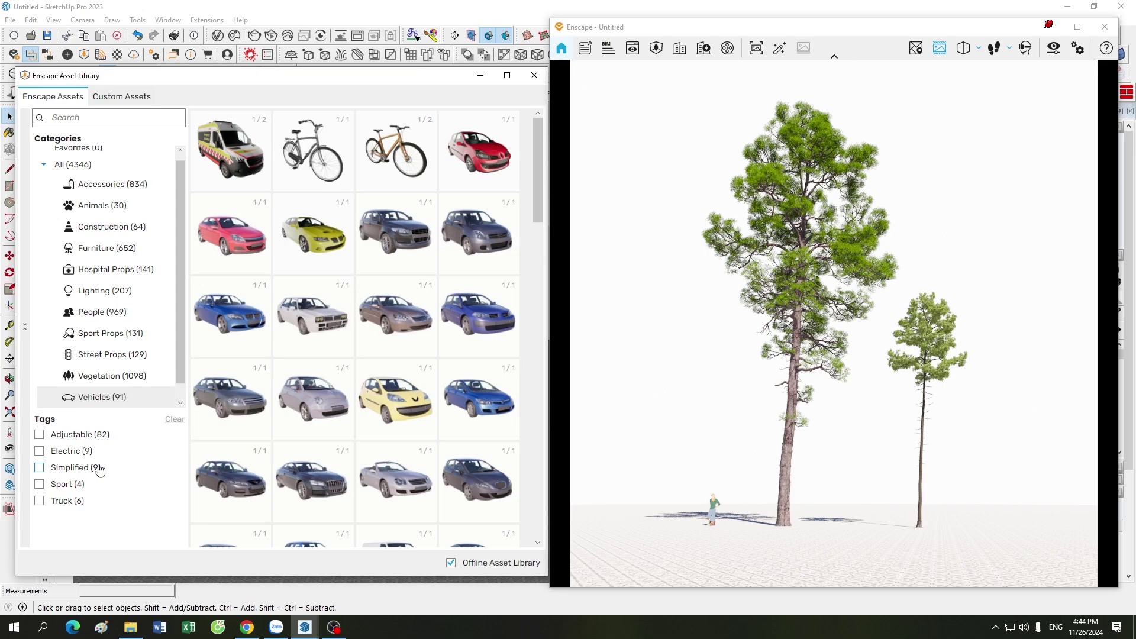
pyautogui.click(24, 327)
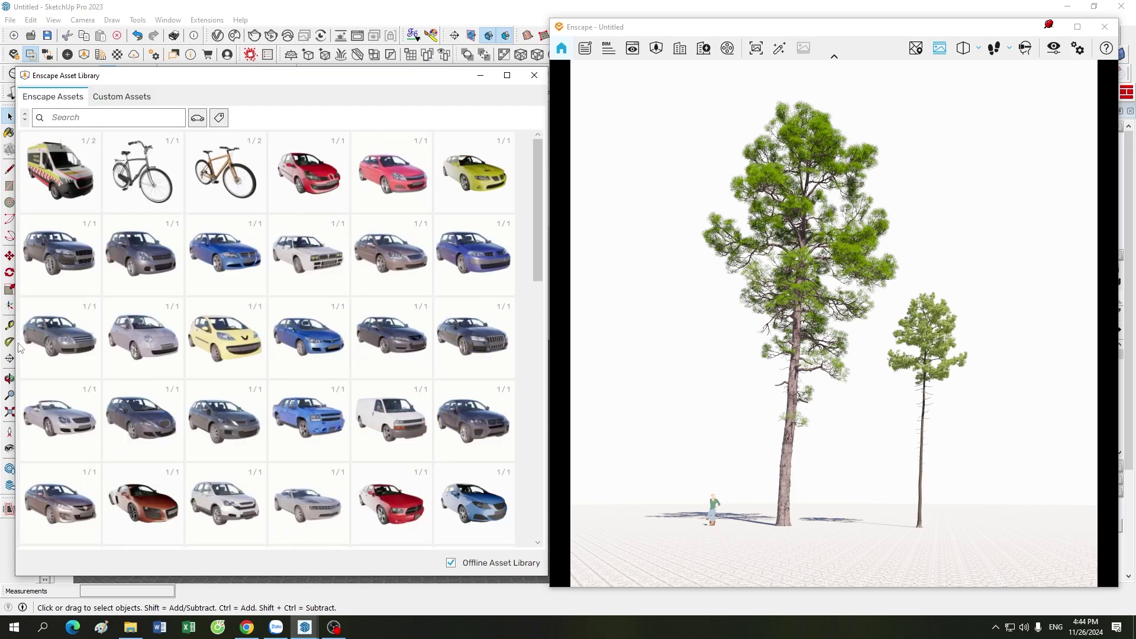
pyautogui.click(25, 118)
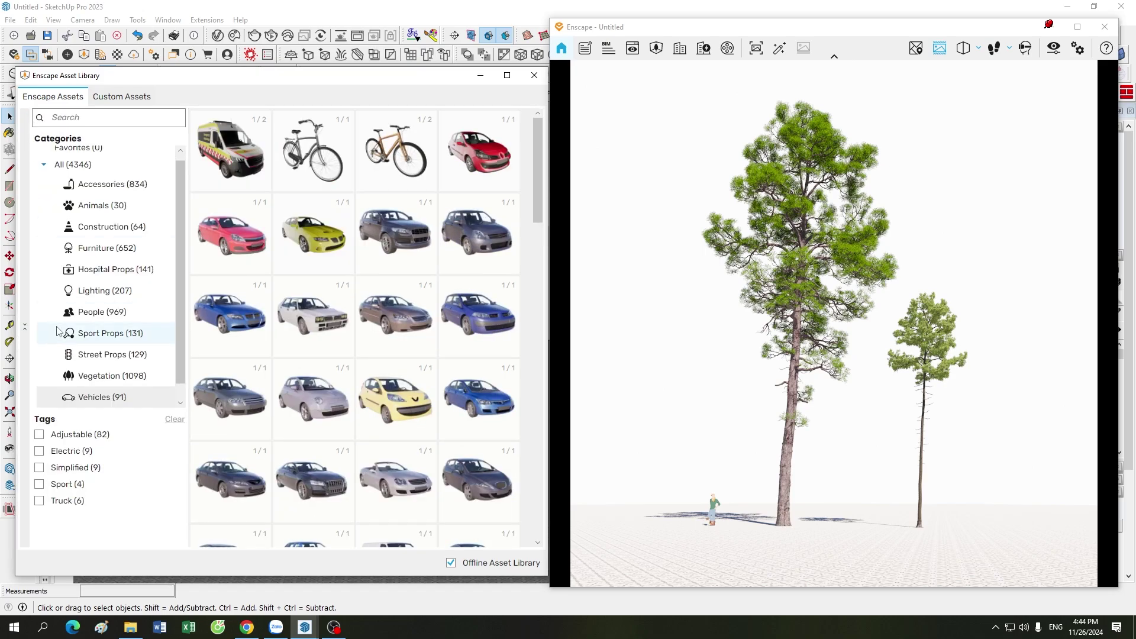
pyautogui.scroll(1, 57, 330)
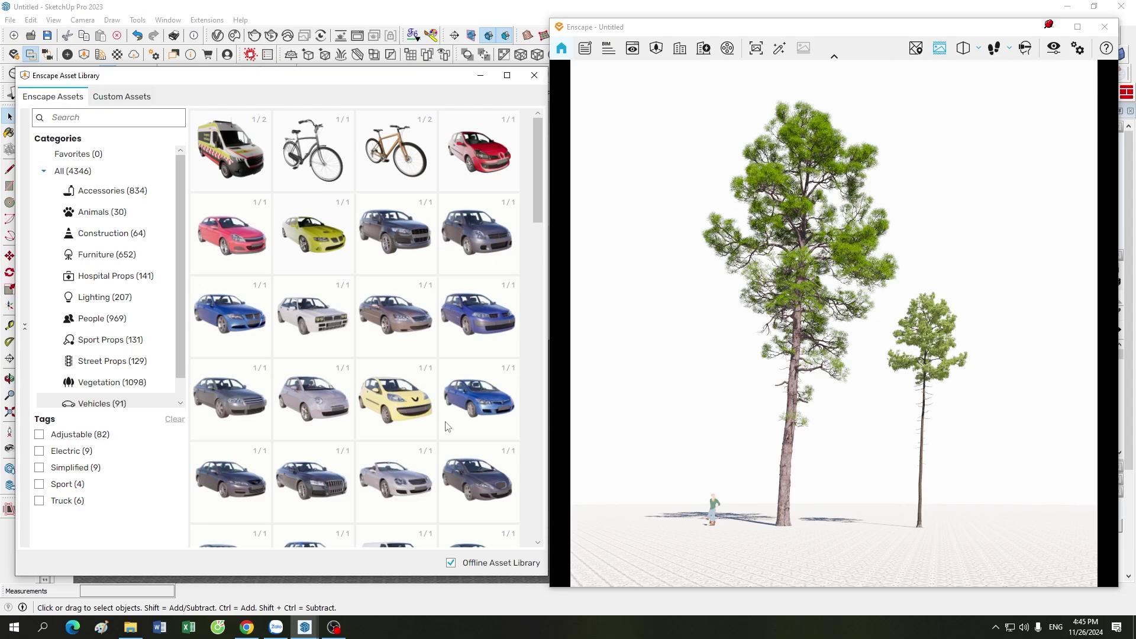
# Step: Place one grey Car 047 sports car between the pines, then close and reopen the Asset Library
pyautogui.scroll(-1, 396, 421)
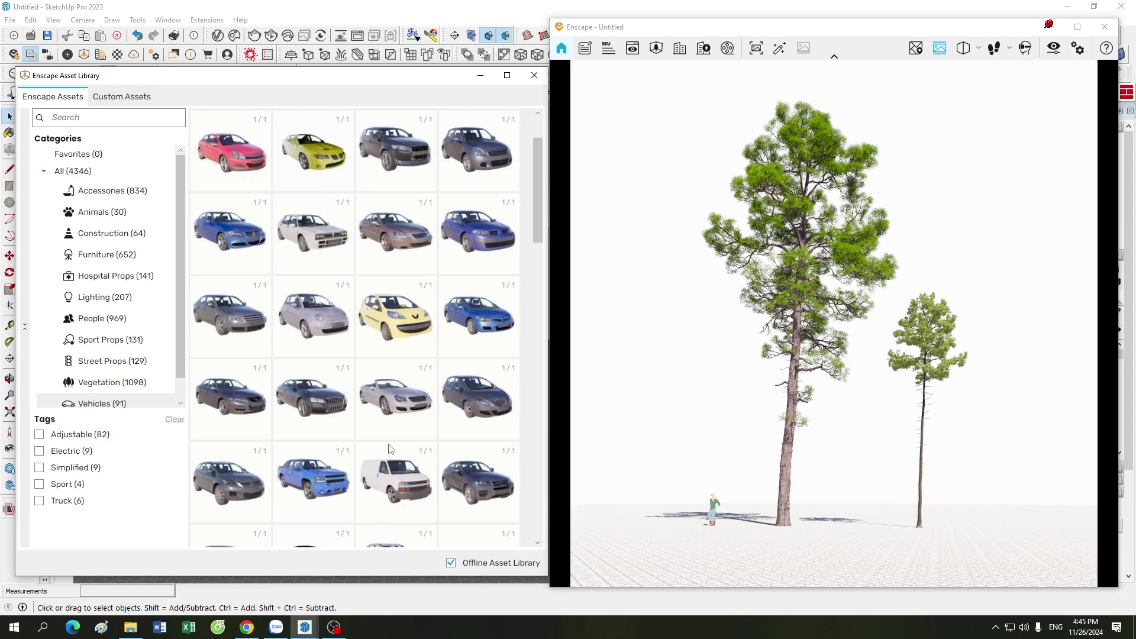
pyautogui.scroll(-1, 340, 336)
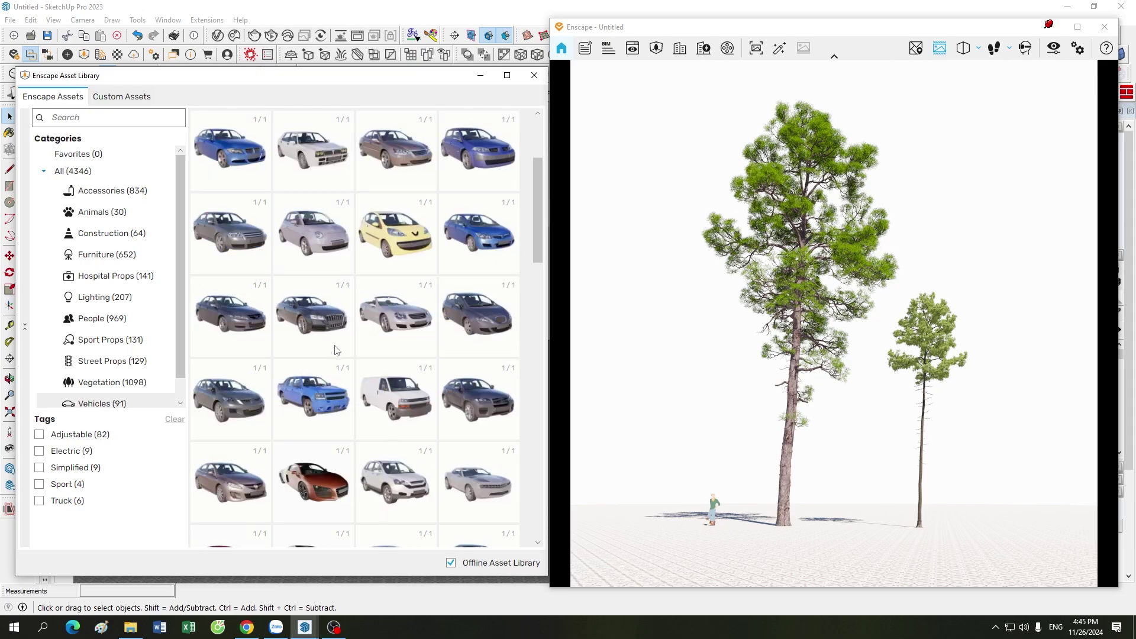
pyautogui.scroll(-2, 320, 385)
pyautogui.scroll(-1, 404, 482)
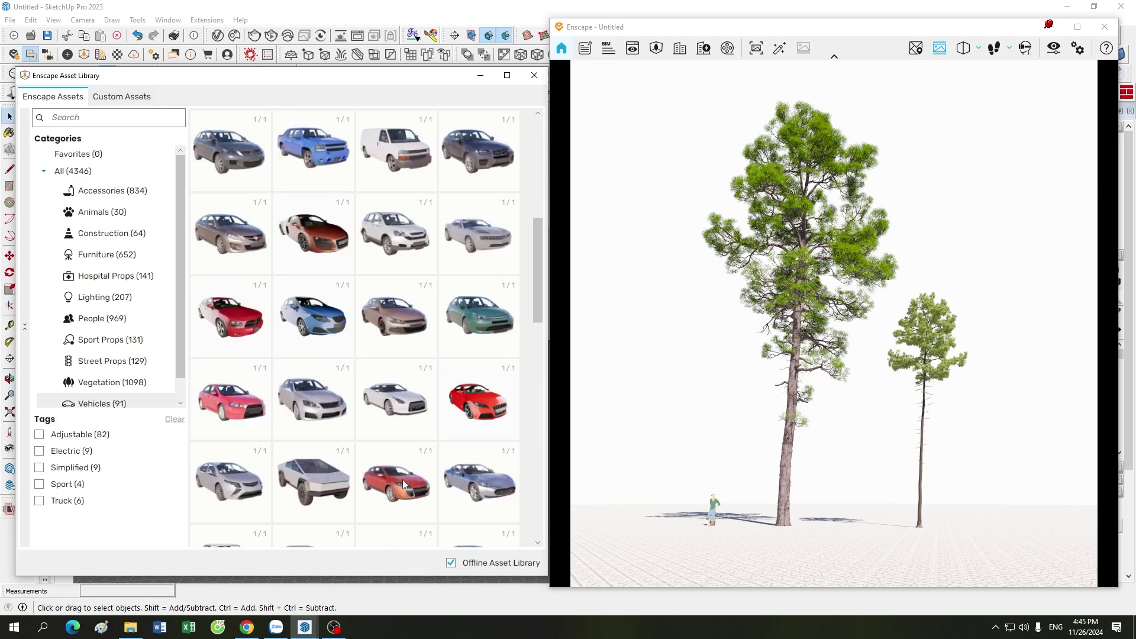
pyautogui.scroll(-2, 362, 451)
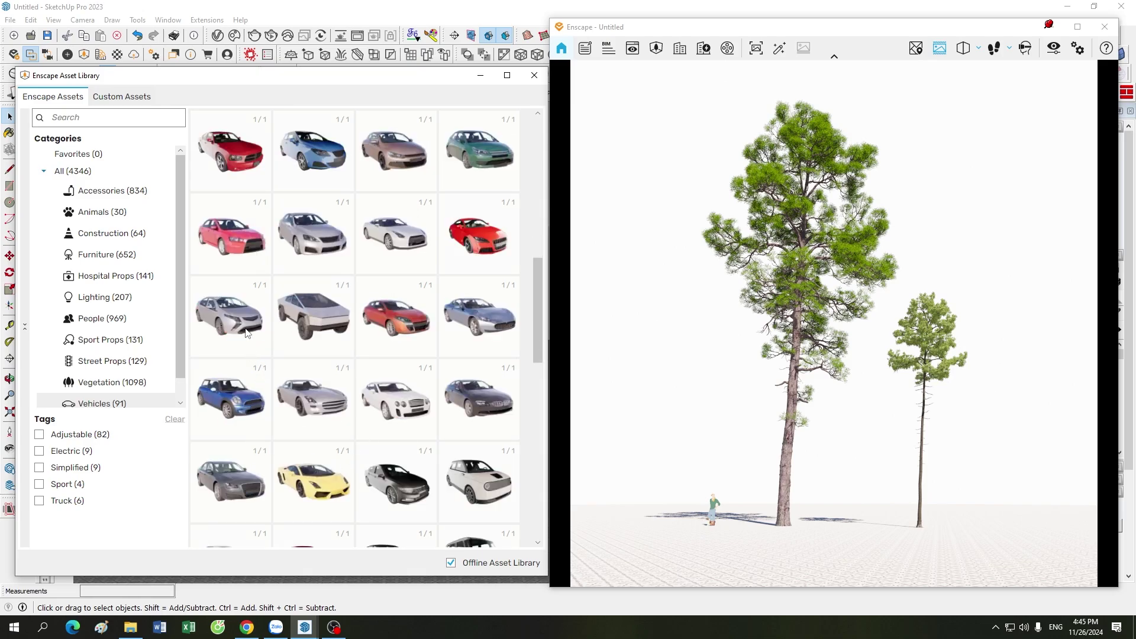
pyautogui.scroll(-2, 238, 484)
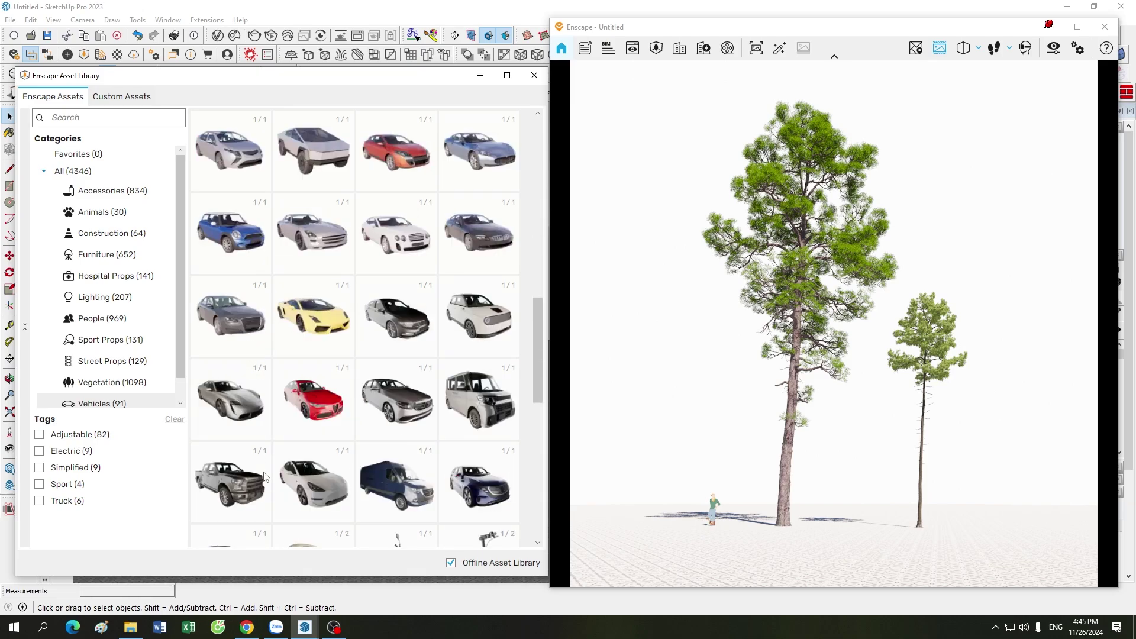
pyautogui.click(233, 395)
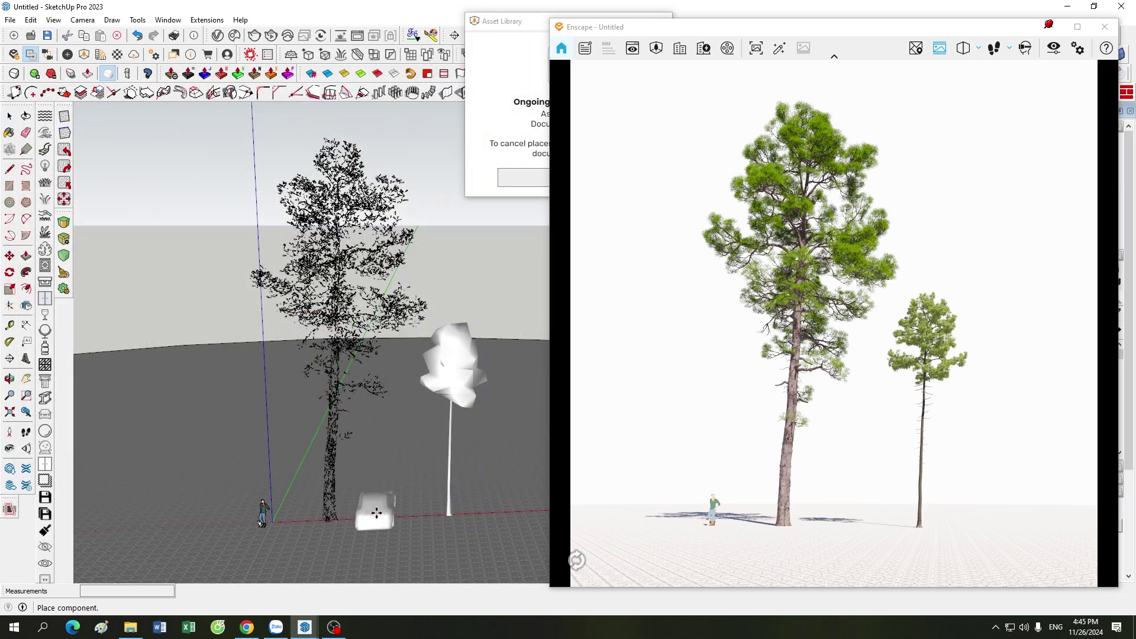
pyautogui.click(375, 513)
pyautogui.press('Escape')
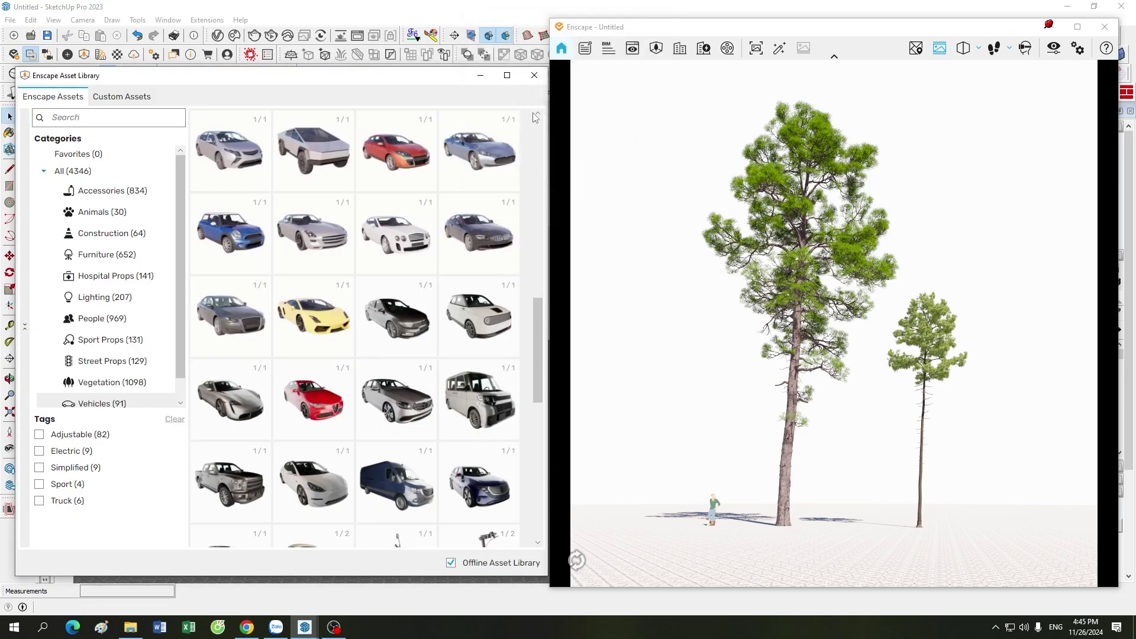
pyautogui.click(534, 75)
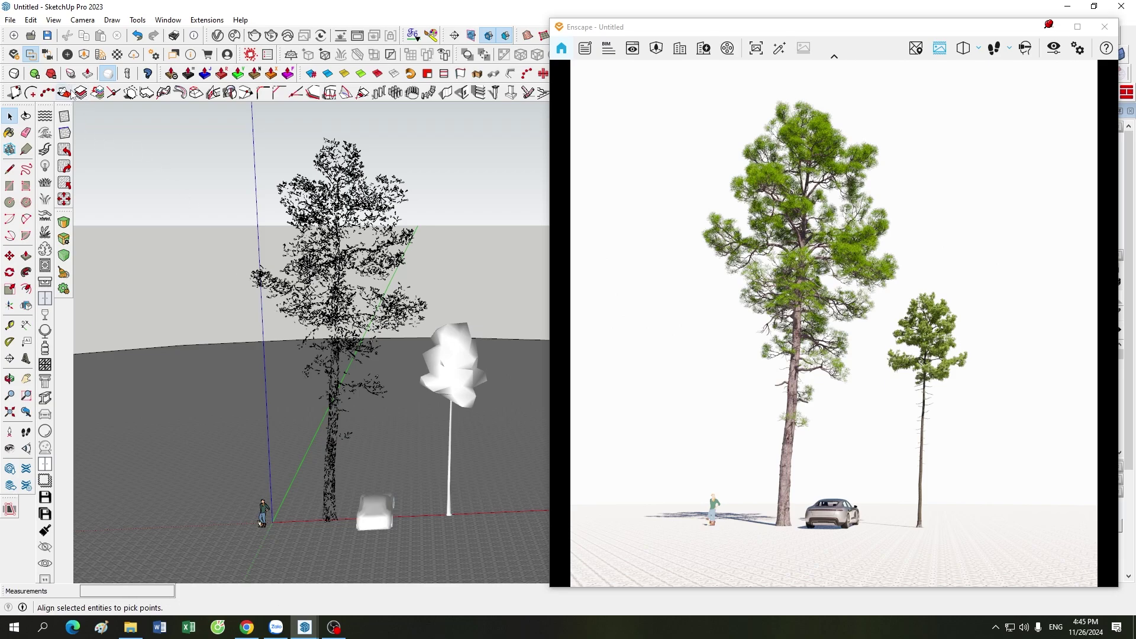
pyautogui.click(87, 60)
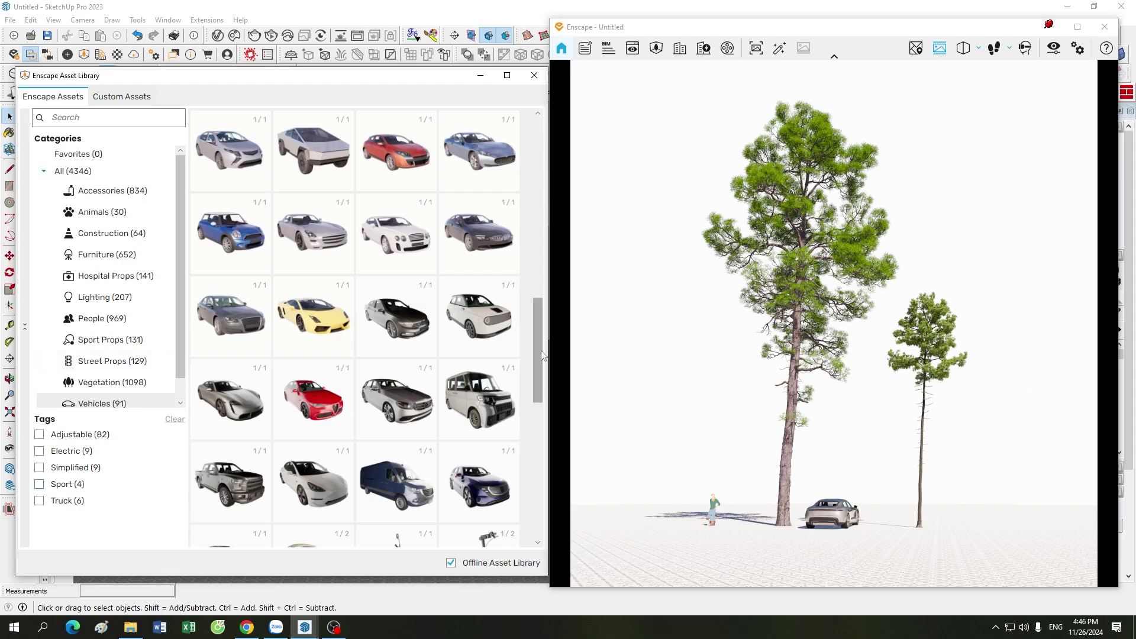
pyautogui.moveTo(540, 352); pyautogui.dragTo(547, 160)
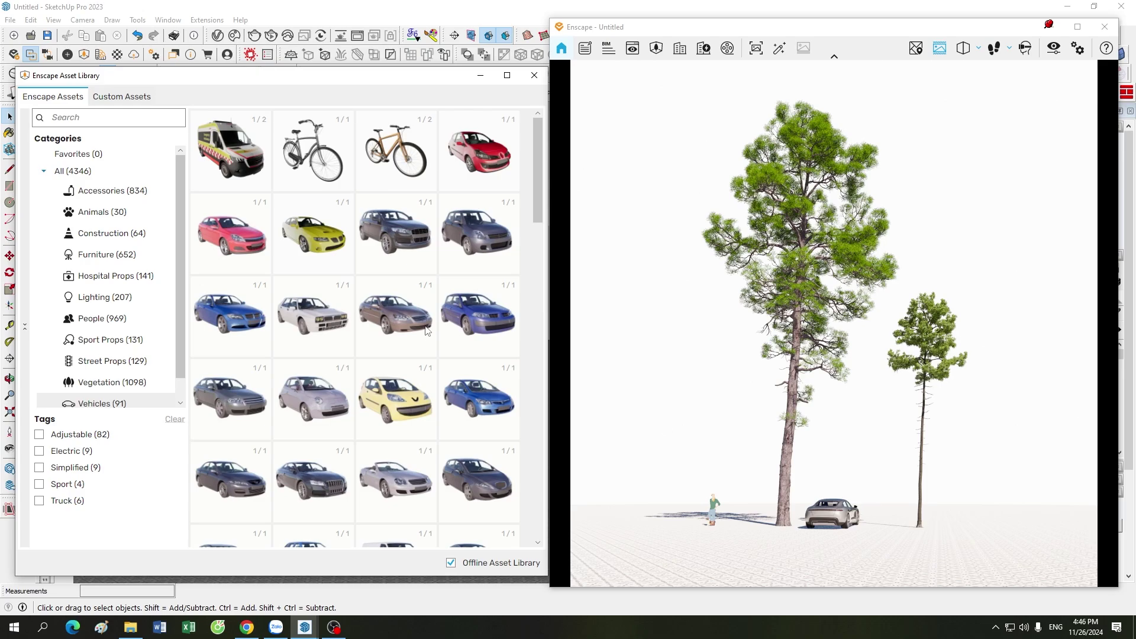
pyautogui.scroll(-3, 335, 384)
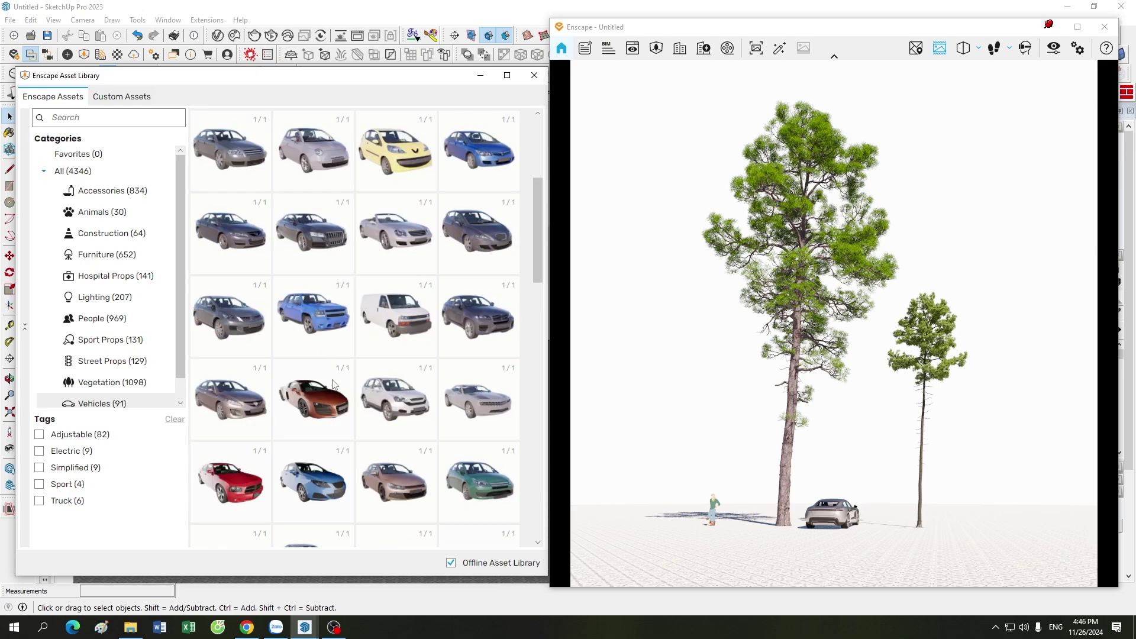
pyautogui.scroll(-3, 334, 384)
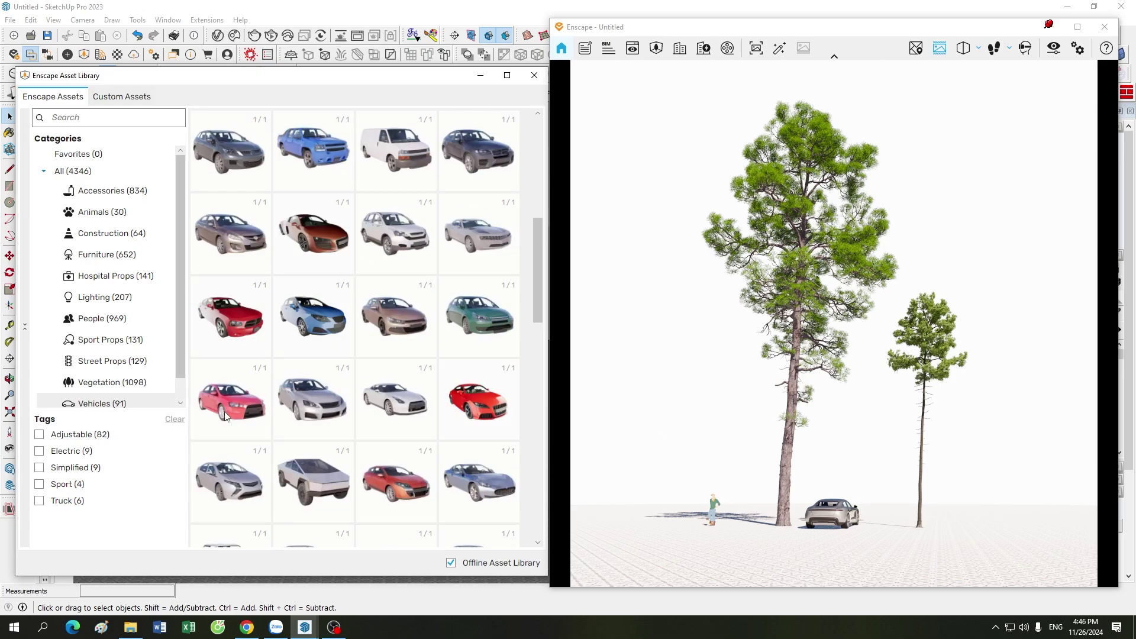
pyautogui.scroll(-1, 224, 411)
pyautogui.scroll(-2, 224, 415)
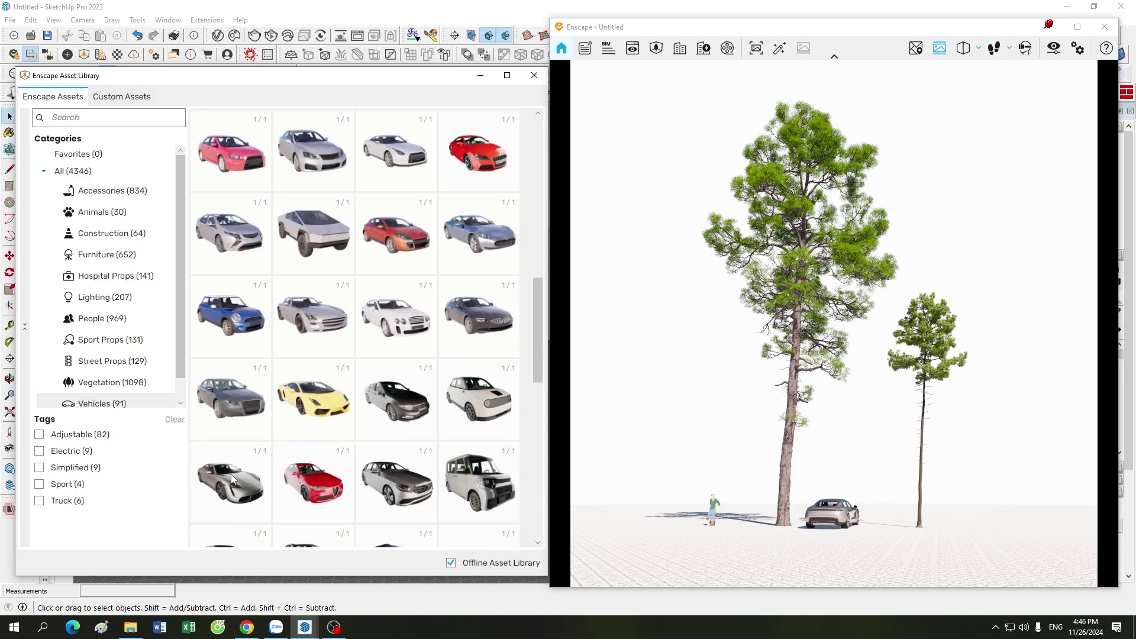
pyautogui.moveTo(229, 484)
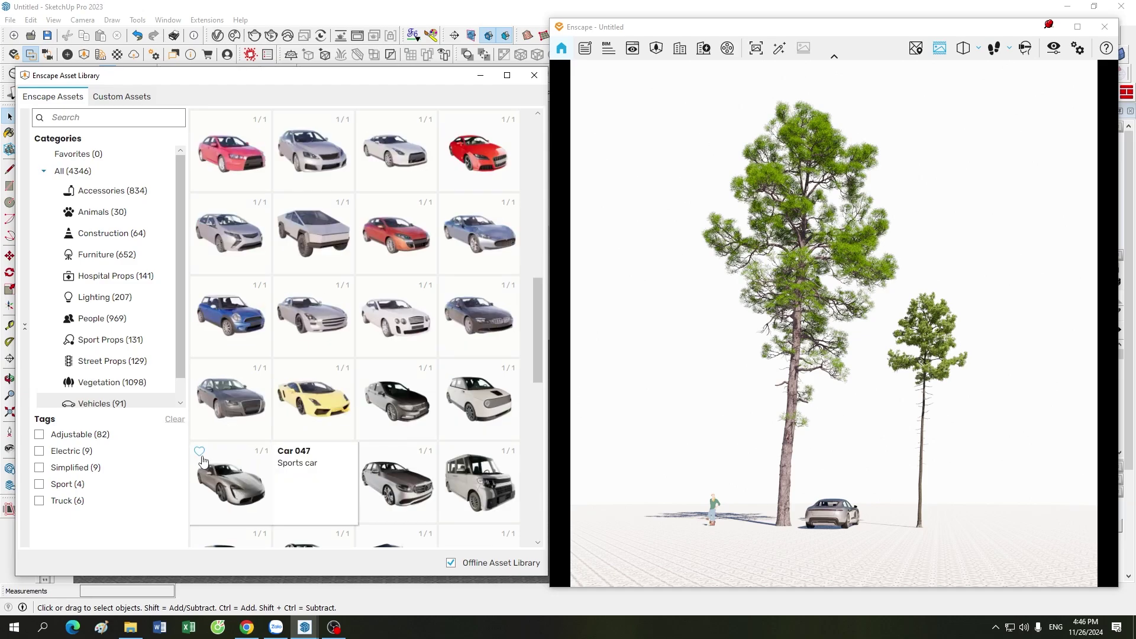
# Step: Heart Car 047 as a favourite, check the Favorites list, and return to All (4346)
pyautogui.click(199, 451)
pyautogui.click(83, 155)
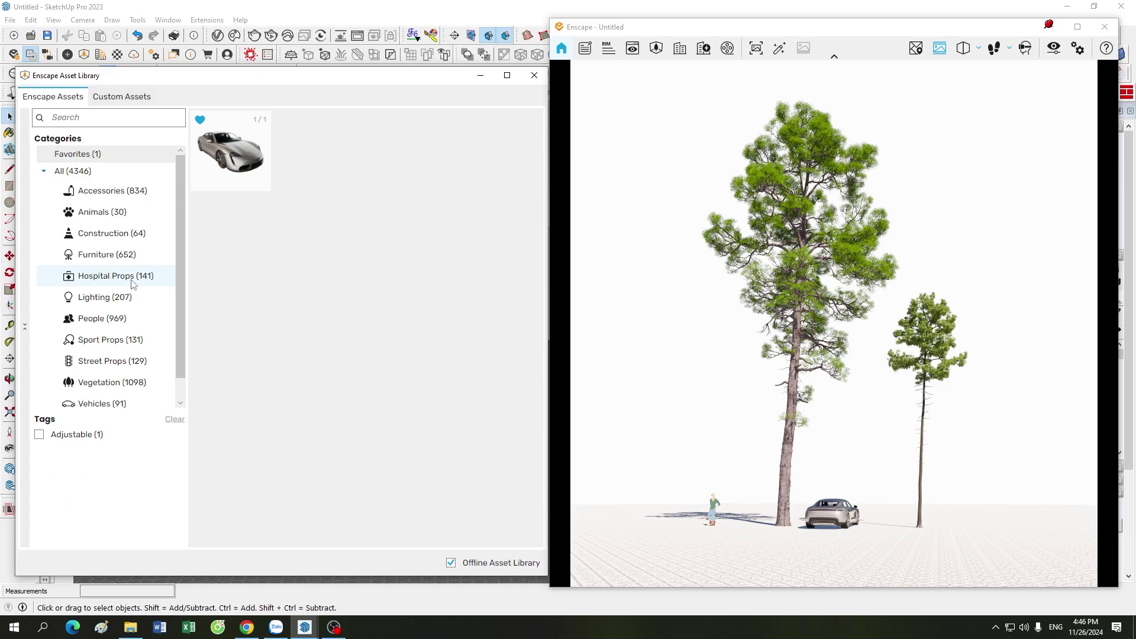
pyautogui.click(78, 172)
pyautogui.click(102, 155)
pyautogui.click(80, 173)
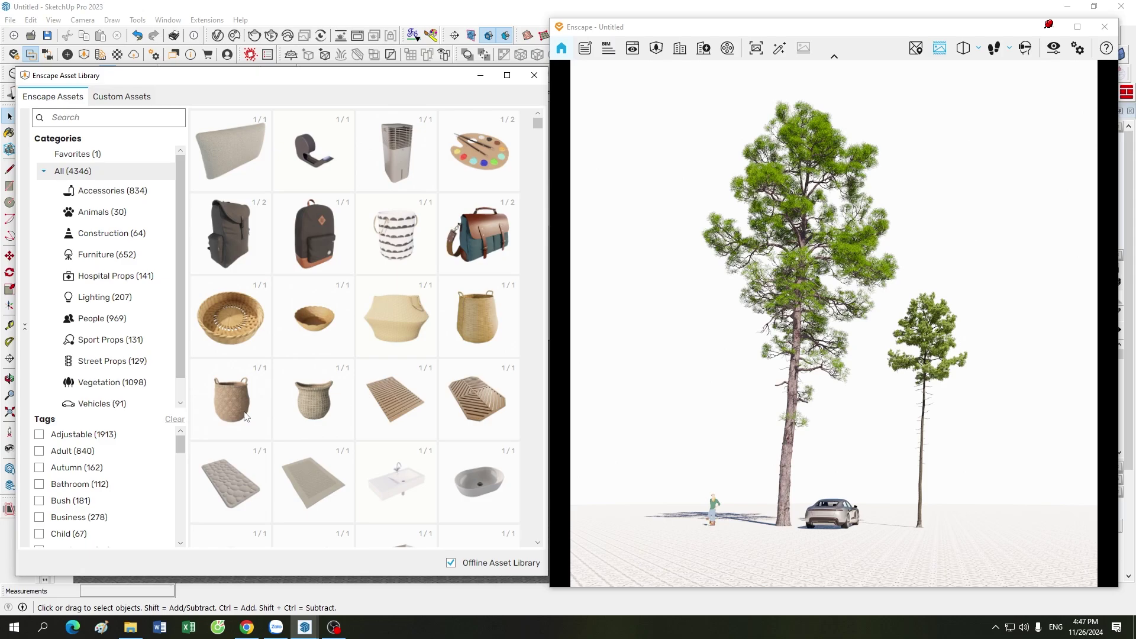
# Step: Select the tall pine tree and show the 892-item Custom Assets collection in the reopened library
pyautogui.click(534, 75)
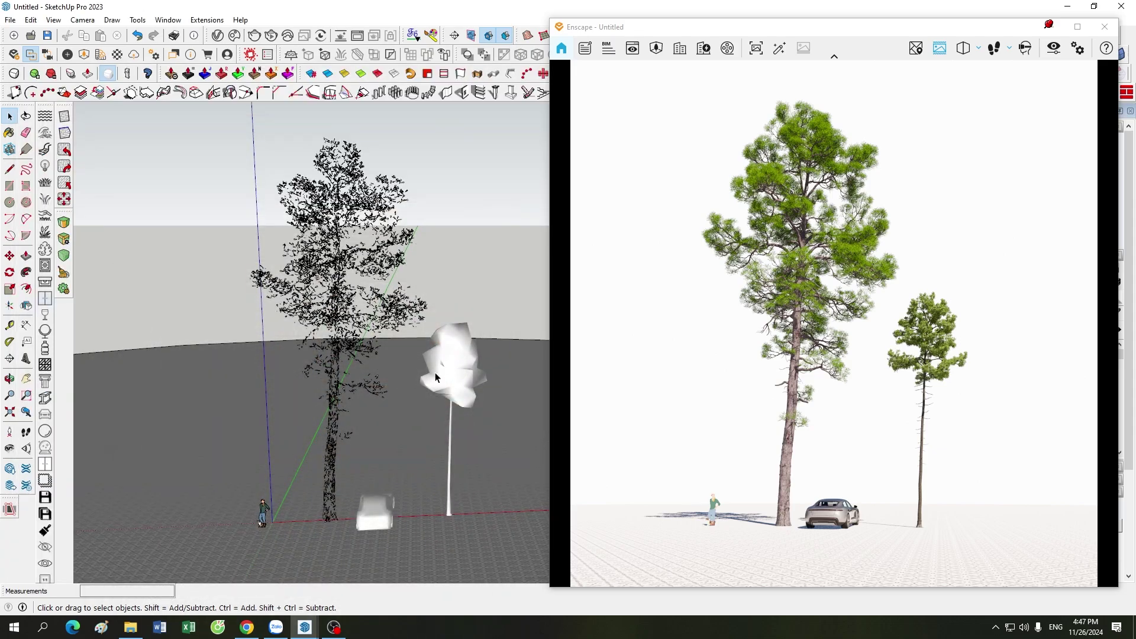
pyautogui.click(435, 373)
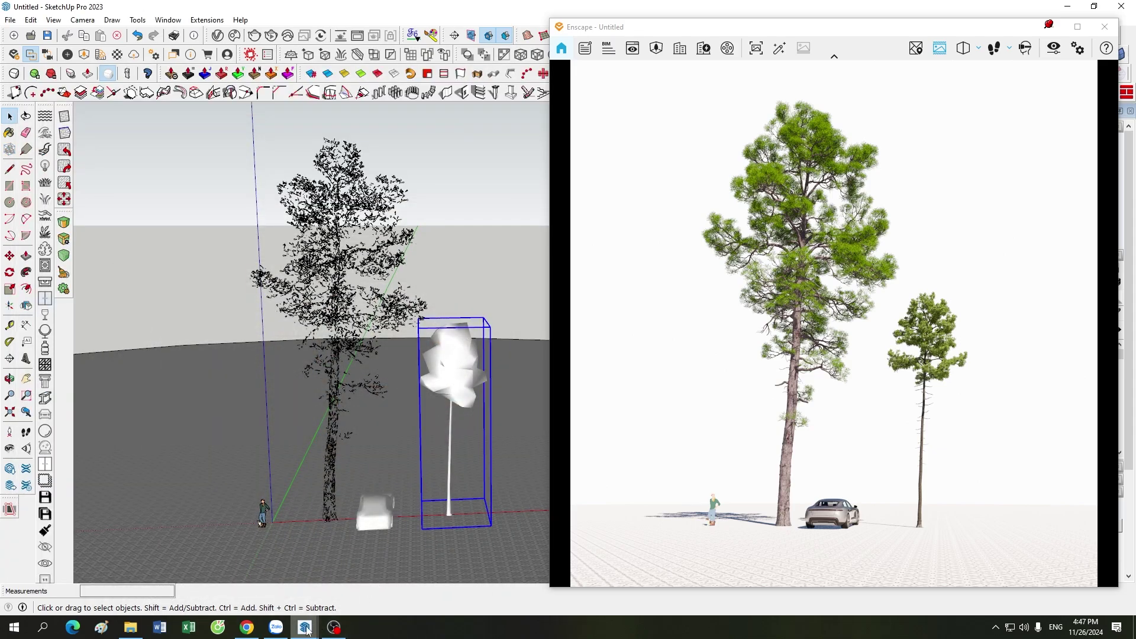
pyautogui.moveTo(304, 627)
pyautogui.click(404, 586)
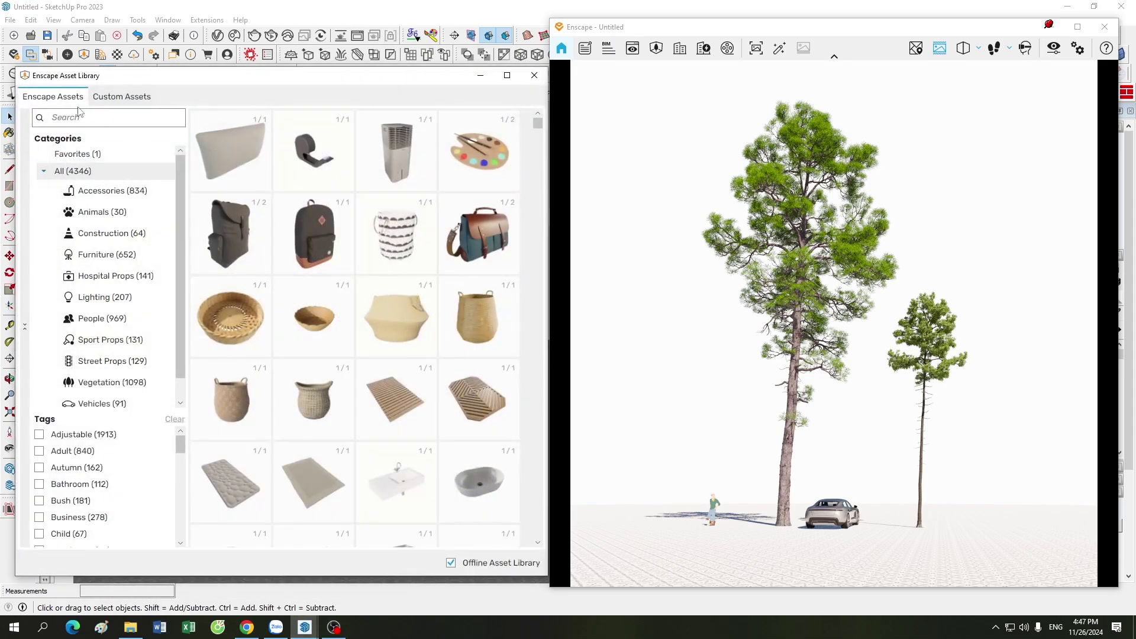
pyautogui.click(480, 75)
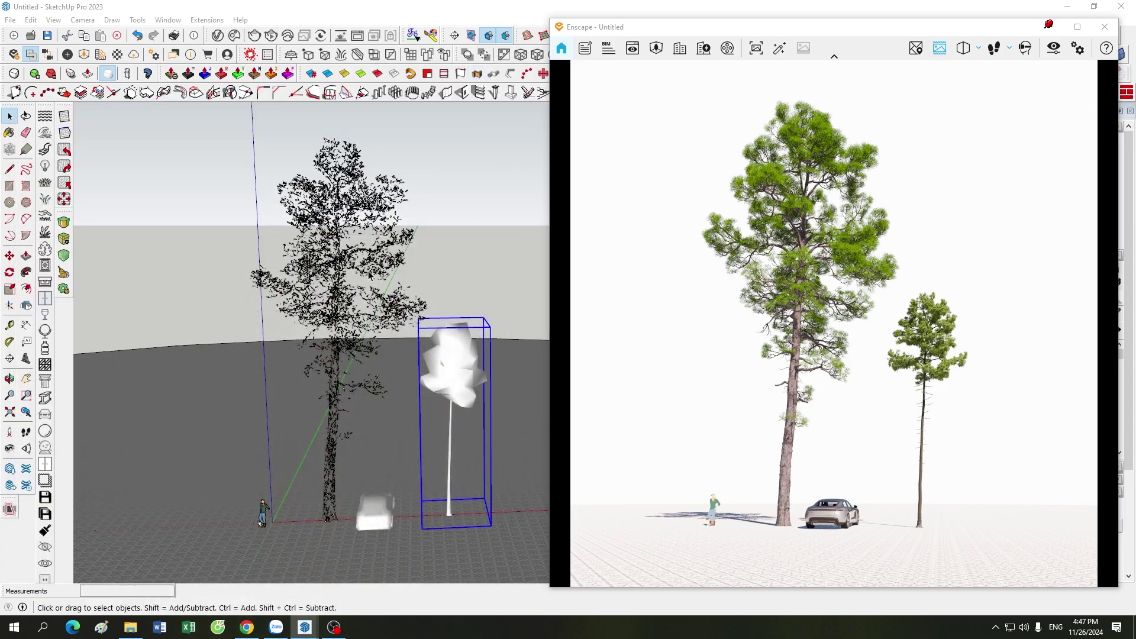
pyautogui.click(339, 226)
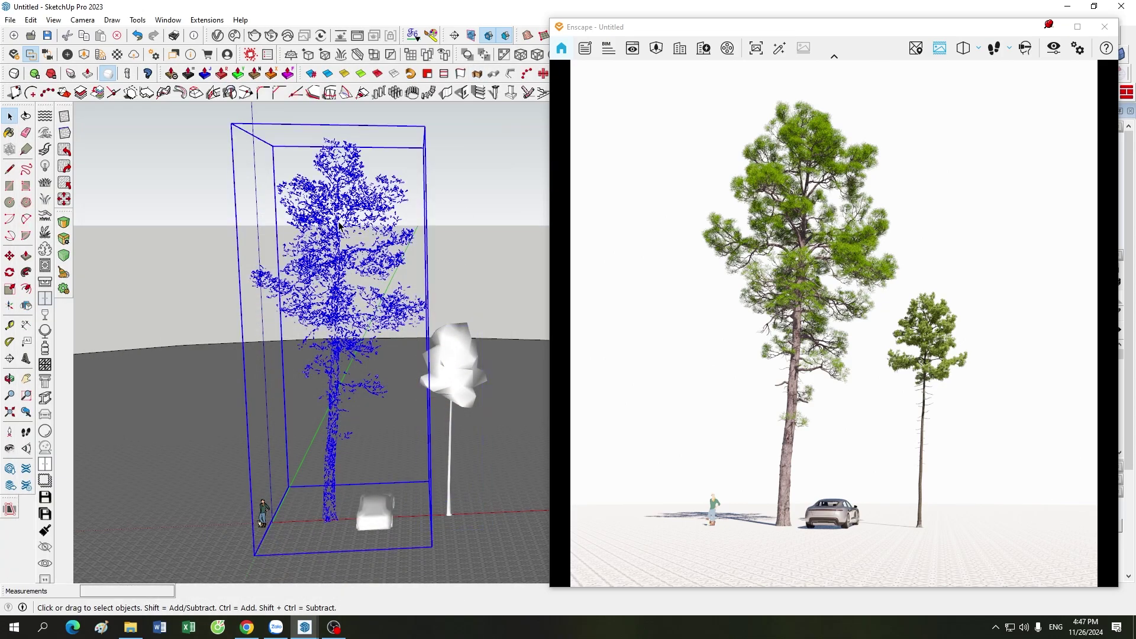
pyautogui.moveTo(333, 627)
pyautogui.click(397, 588)
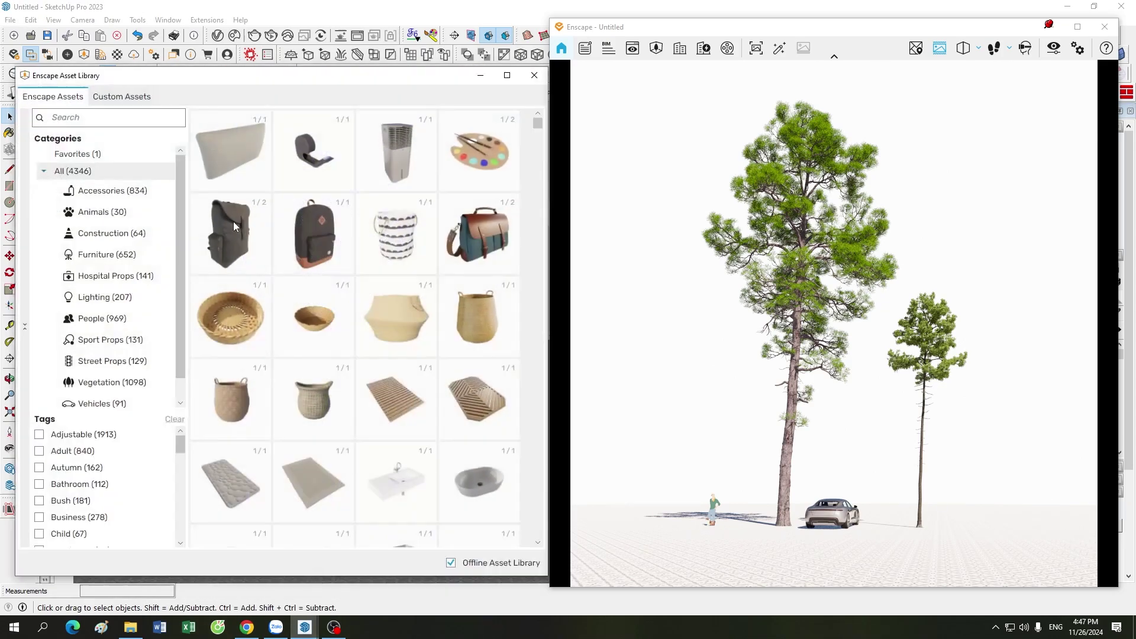
pyautogui.click(136, 97)
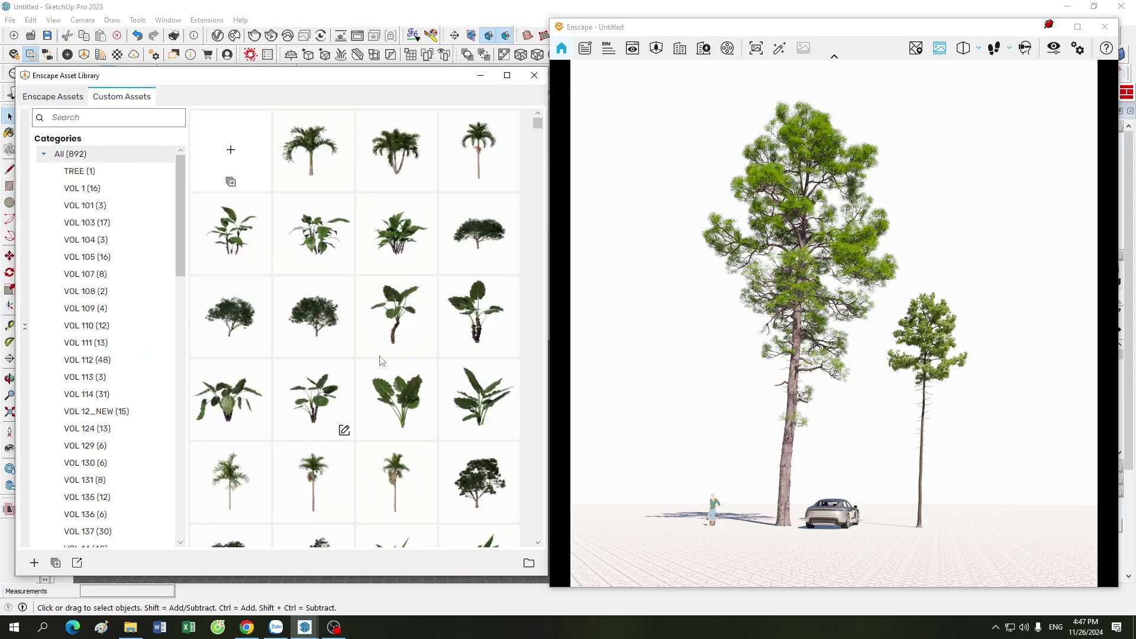
pyautogui.moveTo(229, 151)
pyautogui.click(62, 101)
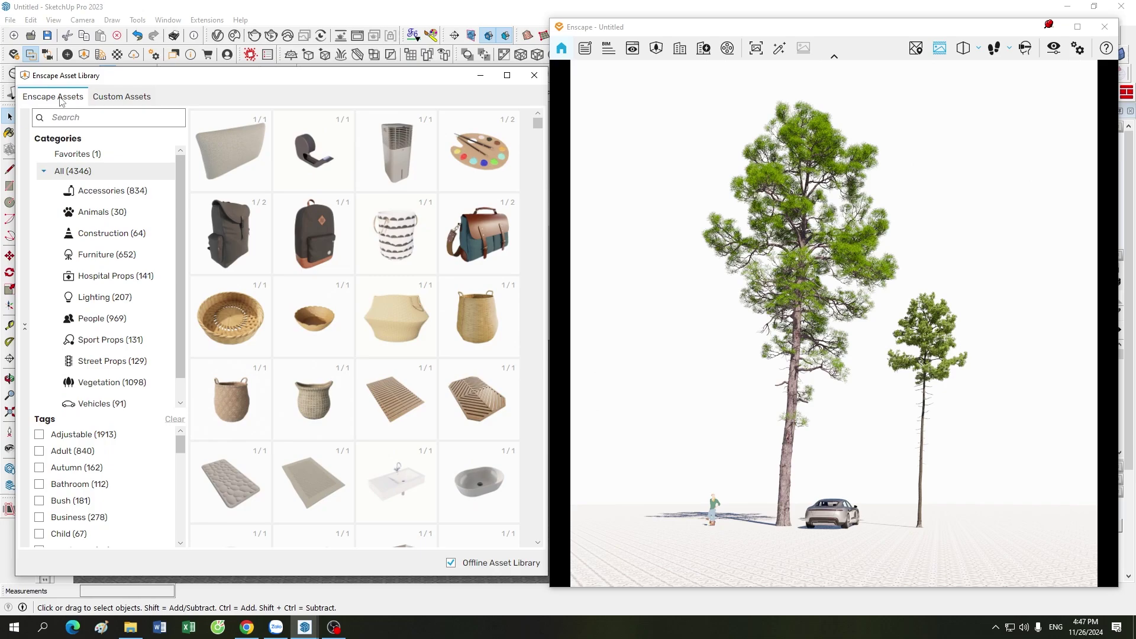
pyautogui.click(126, 101)
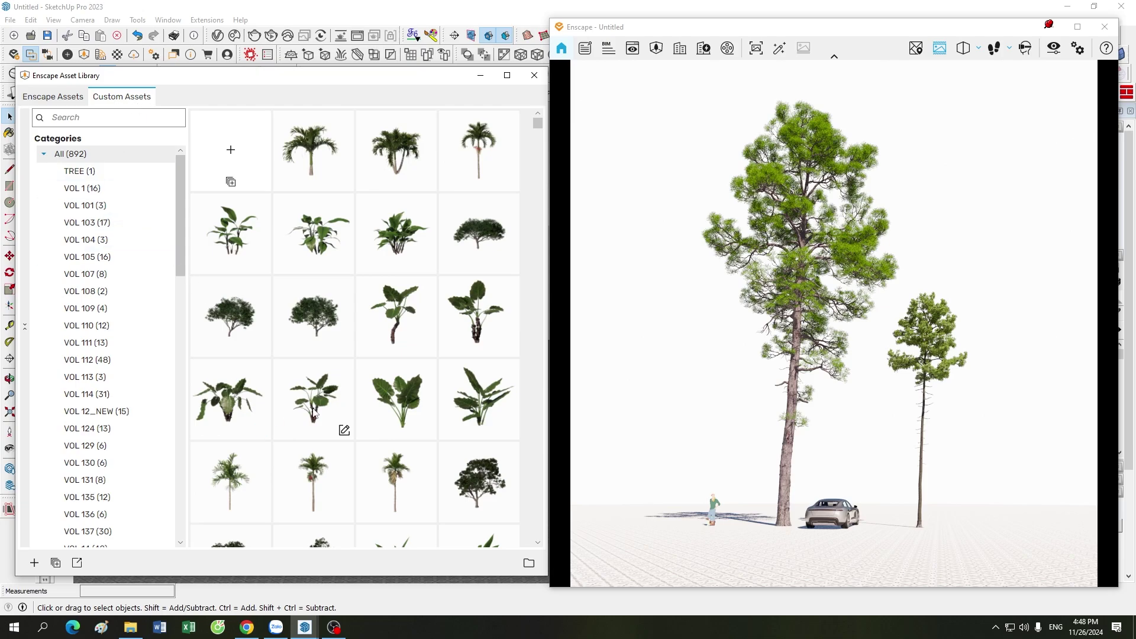
pyautogui.moveTo(396, 399)
pyautogui.click(69, 101)
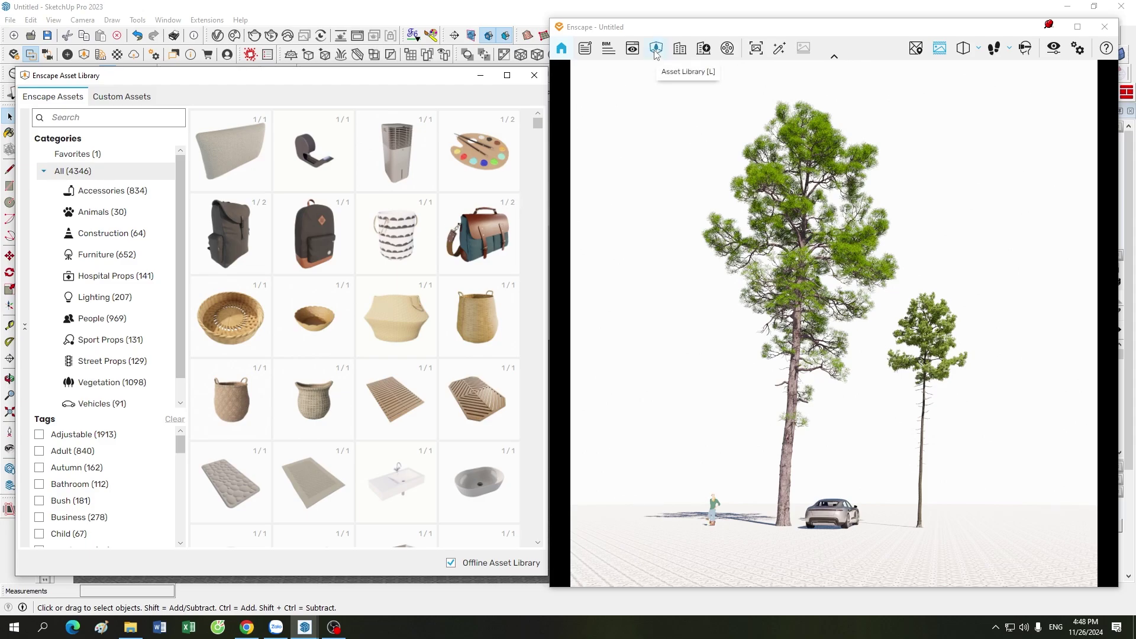
pyautogui.click(136, 99)
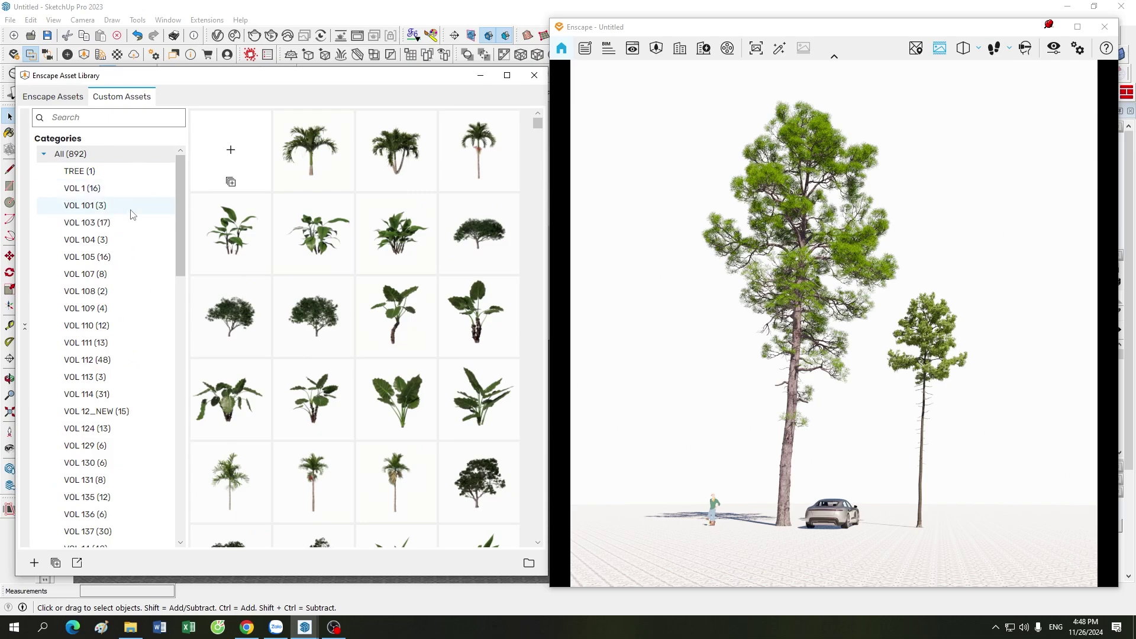
pyautogui.moveTo(180, 247)
pyautogui.mouseDown()
pyautogui.moveTo(191, 455)
pyautogui.moveTo(176, 232)
pyautogui.mouseUp()
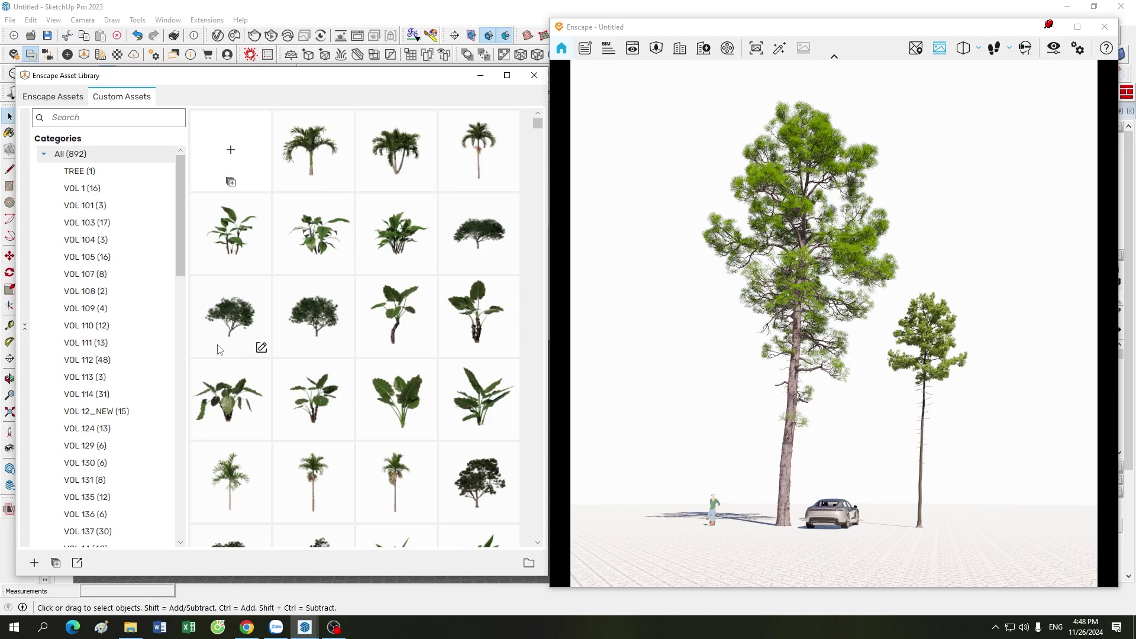
pyautogui.moveTo(230, 315)
pyautogui.moveTo(421, 75)
pyautogui.mouseDown()
pyautogui.moveTo(346, 494)
pyautogui.moveTo(362, 82)
pyautogui.mouseUp()
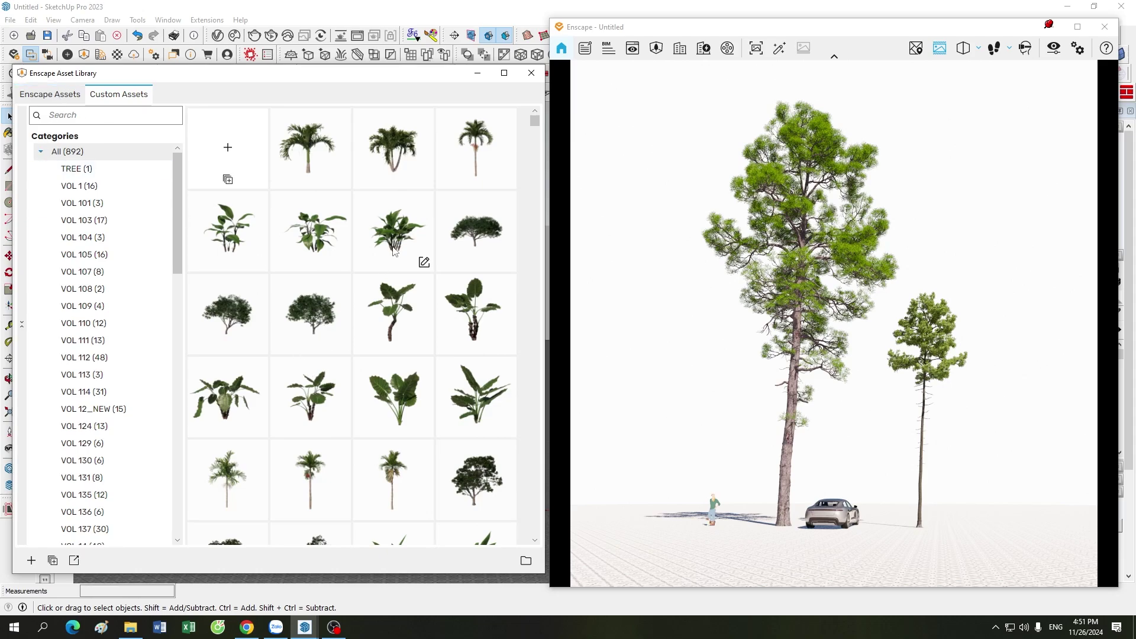
pyautogui.moveTo(397, 232)
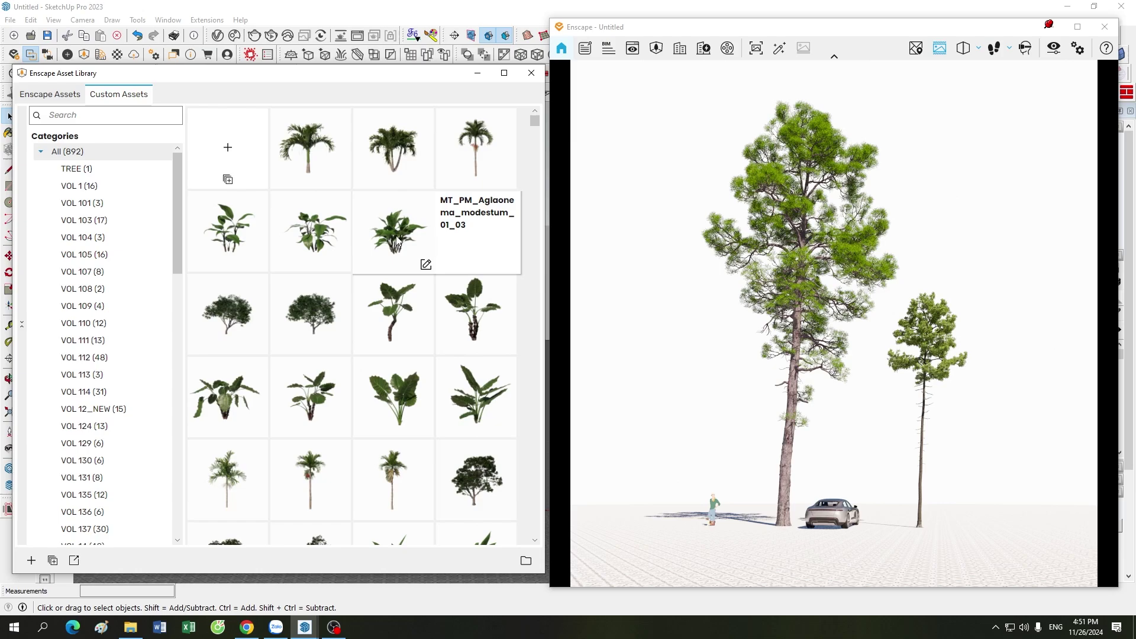
# Step: Drop a single MT_PM_Aglaonema_modestum_01_03 plant from Custom Assets next to the smaller pine
pyautogui.click(396, 239)
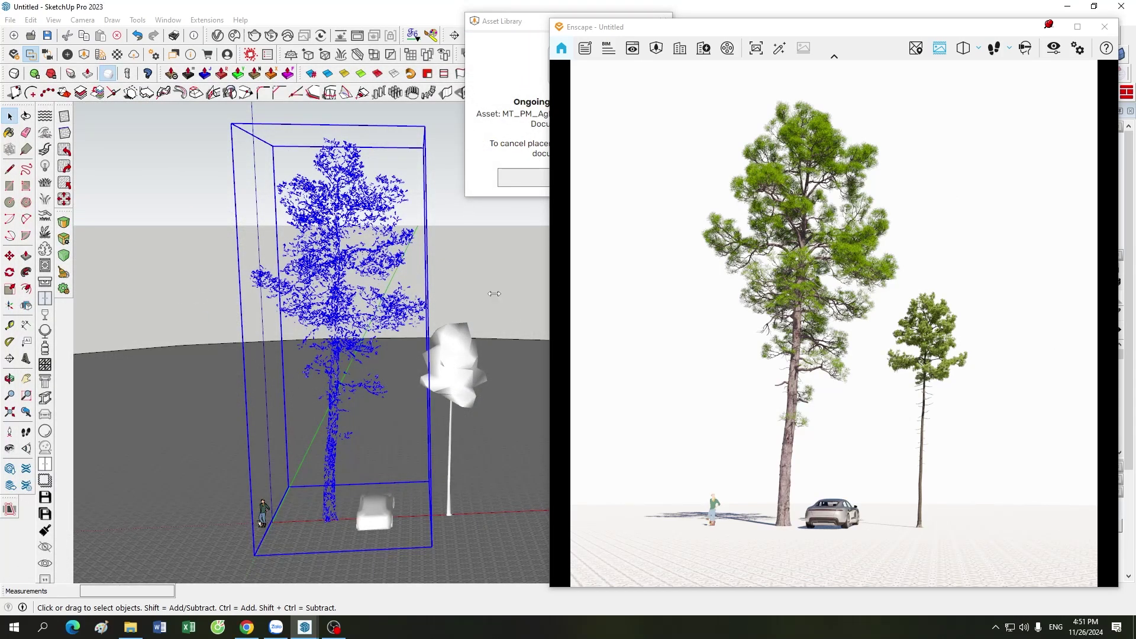
pyautogui.scroll(2, 435, 538)
pyautogui.scroll(3, 435, 535)
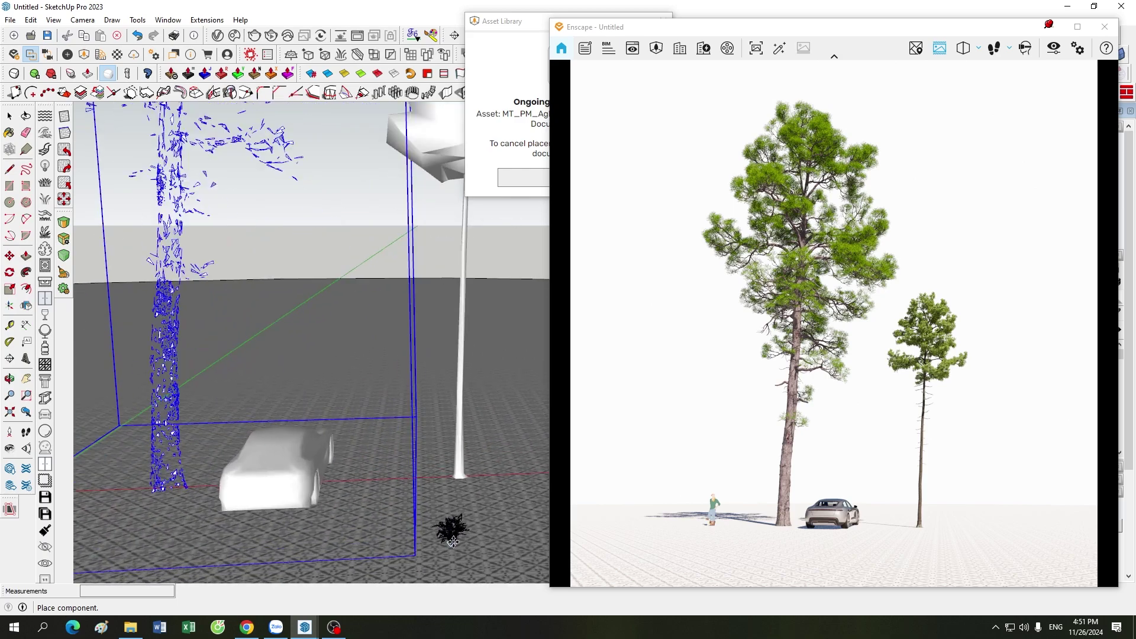
pyautogui.scroll(2, 444, 527)
pyautogui.click(420, 467)
pyautogui.press('Escape')
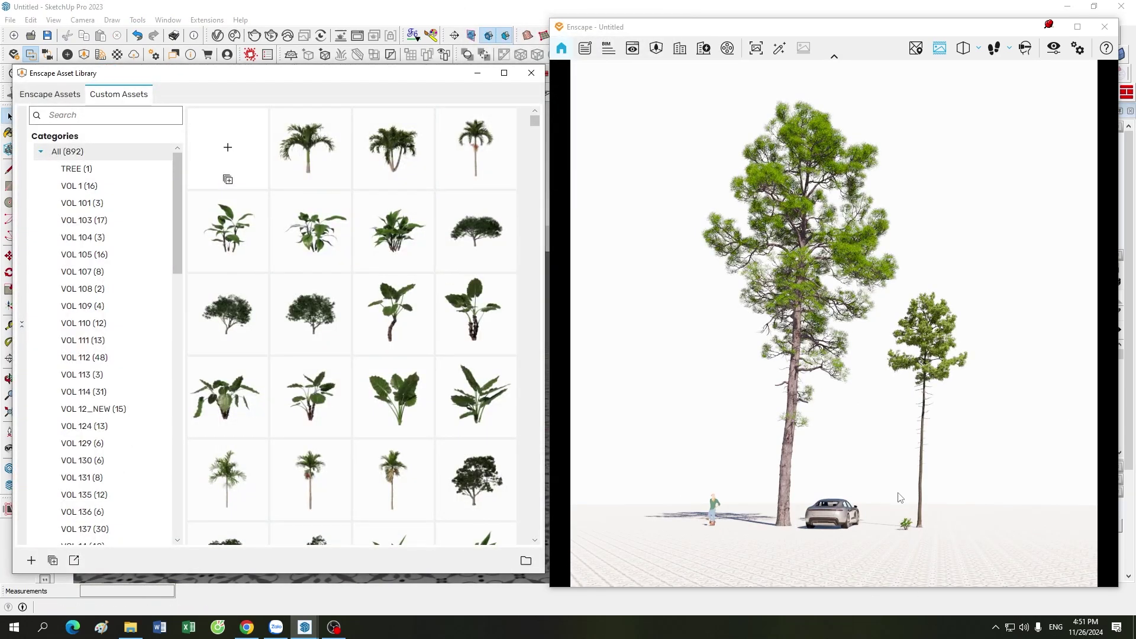
# Step: Turn and fly the Enscape render camera toward the tree trunk and placed plant
pyautogui.scroll(2, 898, 491)
pyautogui.scroll(3, 894, 482)
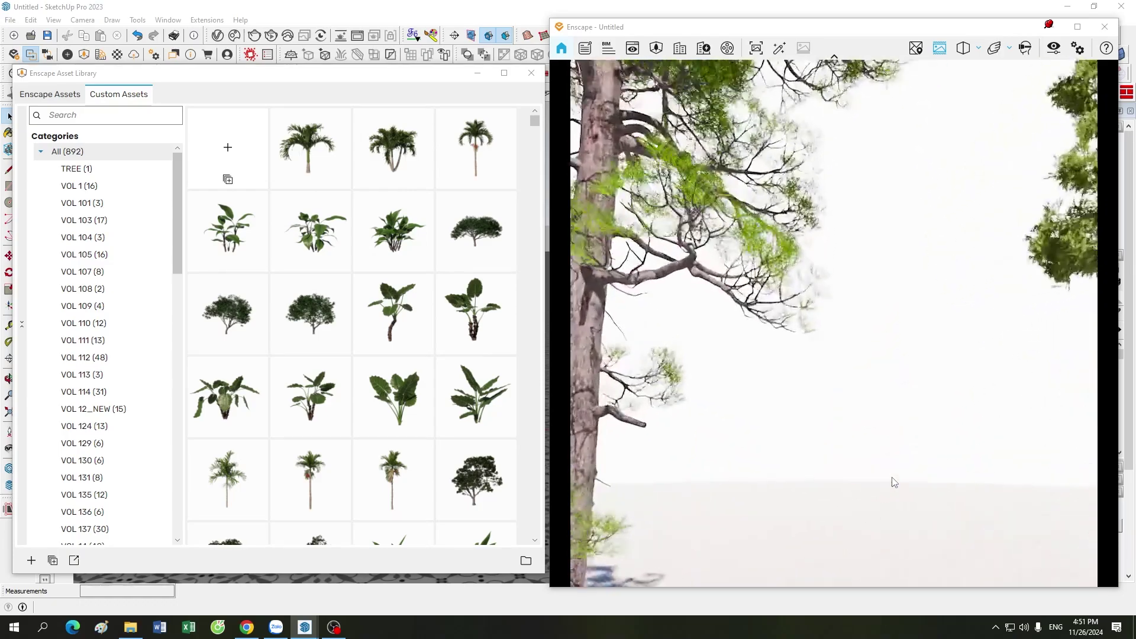
pyautogui.scroll(-5, 894, 483)
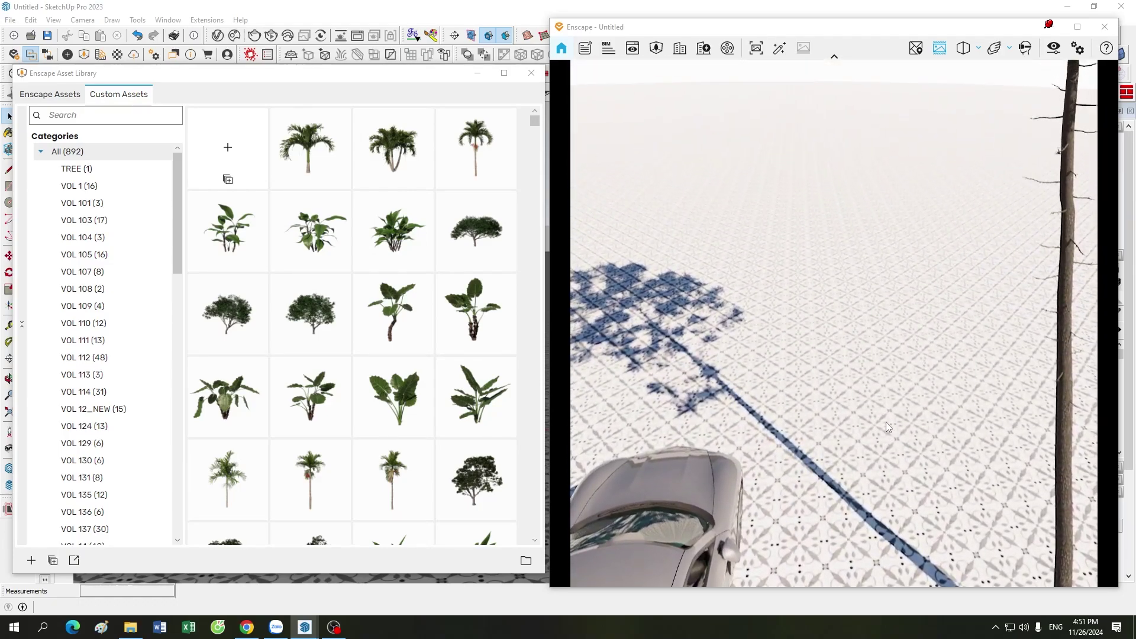
pyautogui.scroll(-3, 885, 422)
pyautogui.scroll(-3, 918, 479)
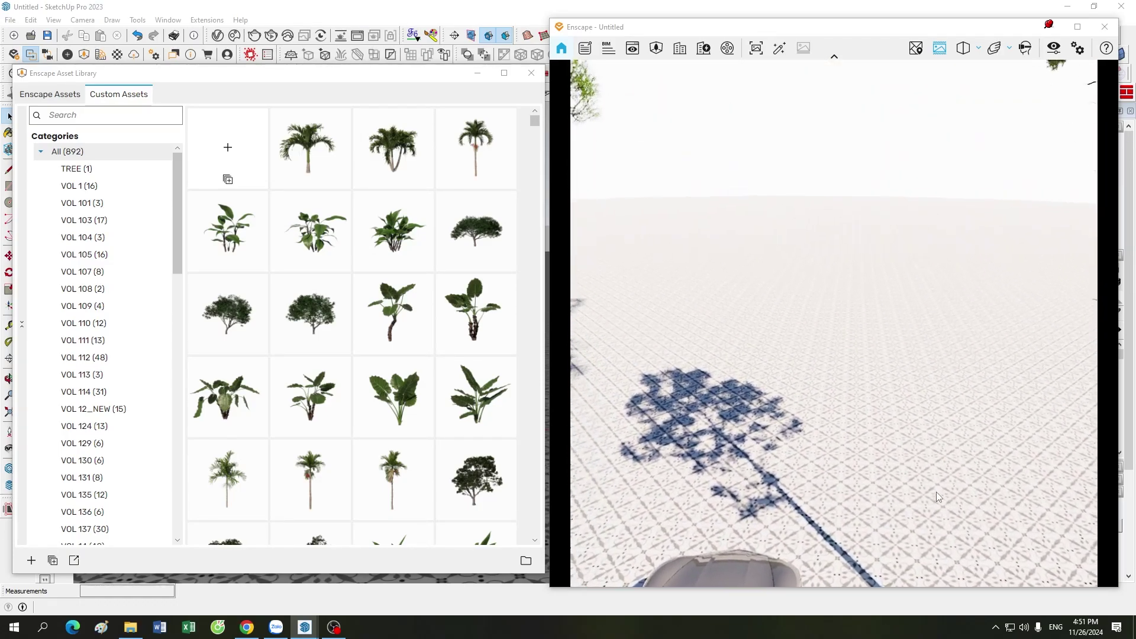
pyautogui.moveTo(936, 491); pyautogui.dragTo(917, 456)
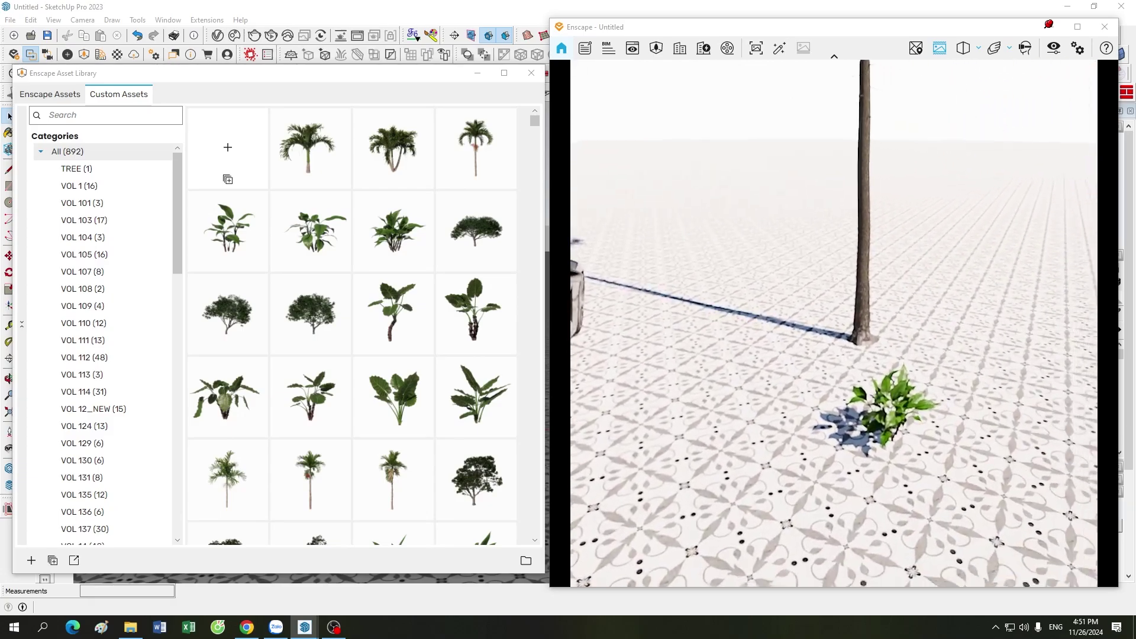
pyautogui.press('d')
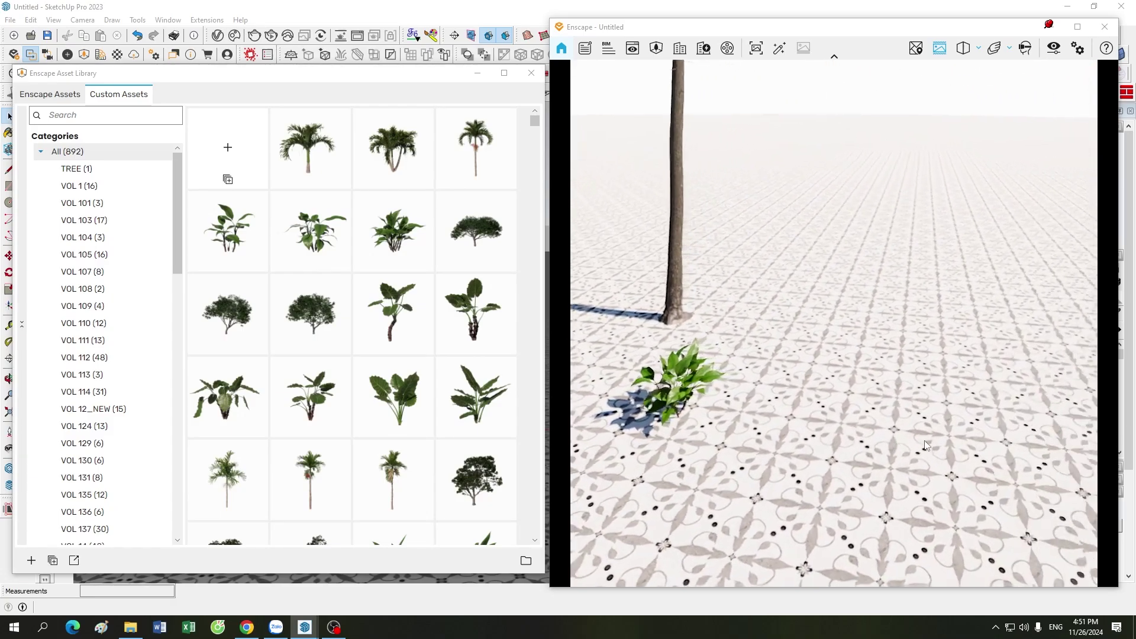
pyautogui.moveTo(925, 445); pyautogui.dragTo(923, 485)
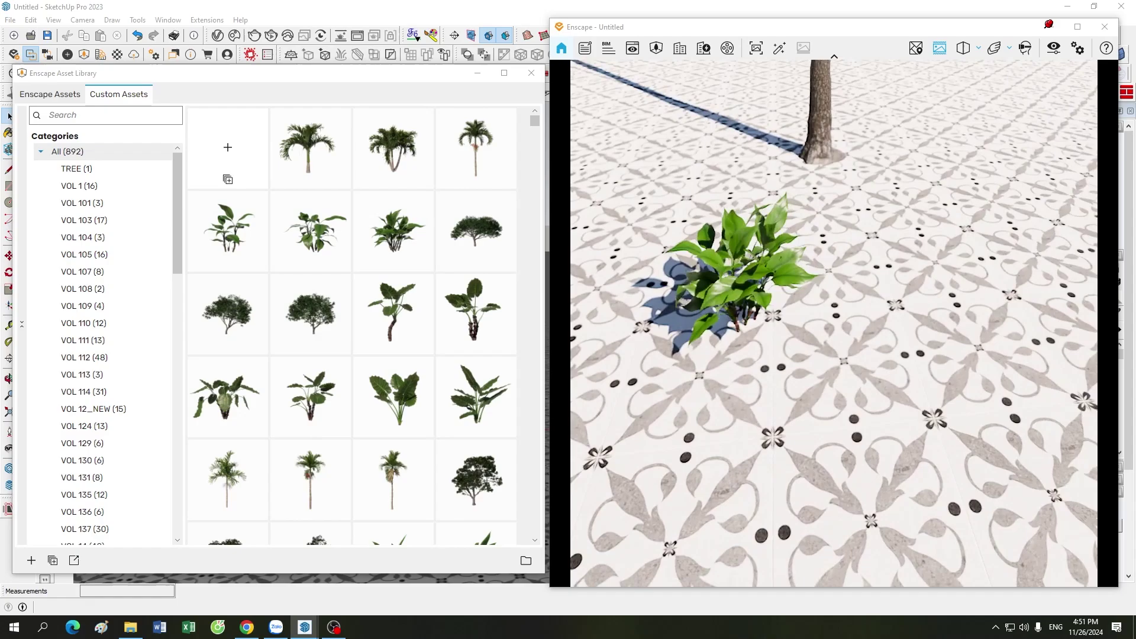
# Step: Move close to the plant, then tilt up to view the trunks, car and tree canopies
pyautogui.scroll(5, 882, 434)
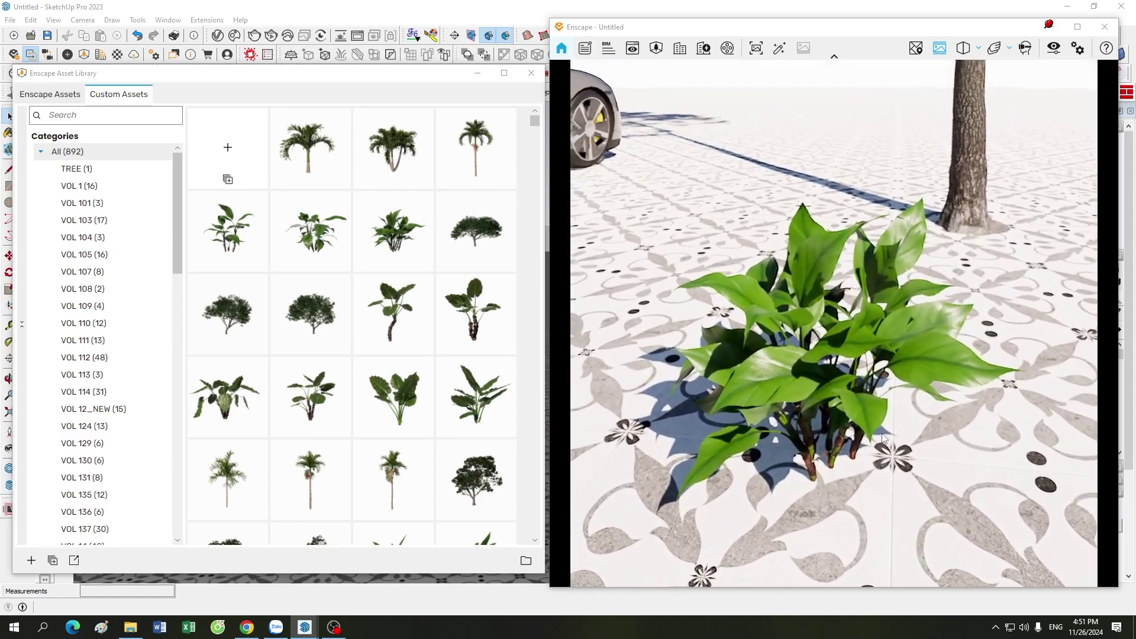
pyautogui.moveTo(882, 439); pyautogui.dragTo(856, 321)
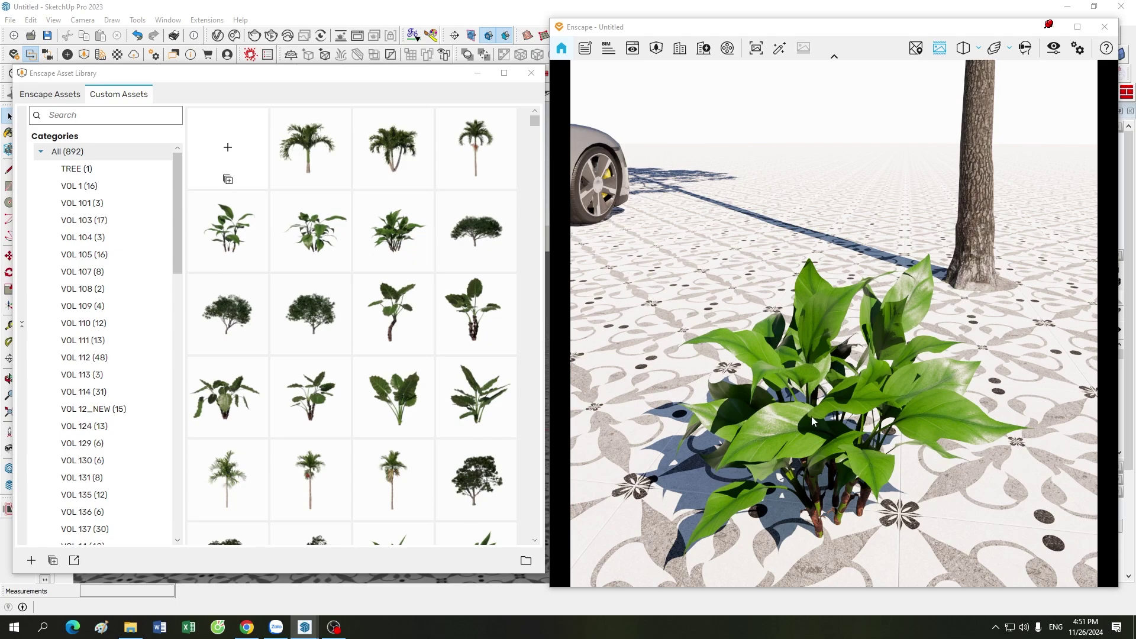
pyautogui.moveTo(833, 368); pyautogui.dragTo(795, 324)
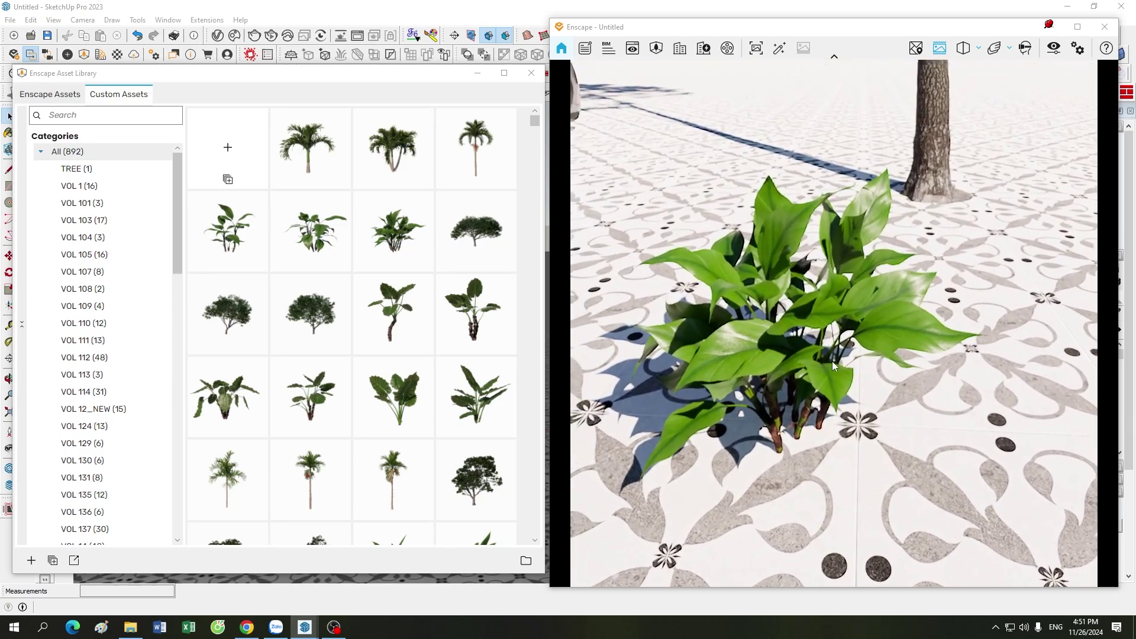
pyautogui.scroll(-5, 832, 361)
pyautogui.scroll(-5, 856, 392)
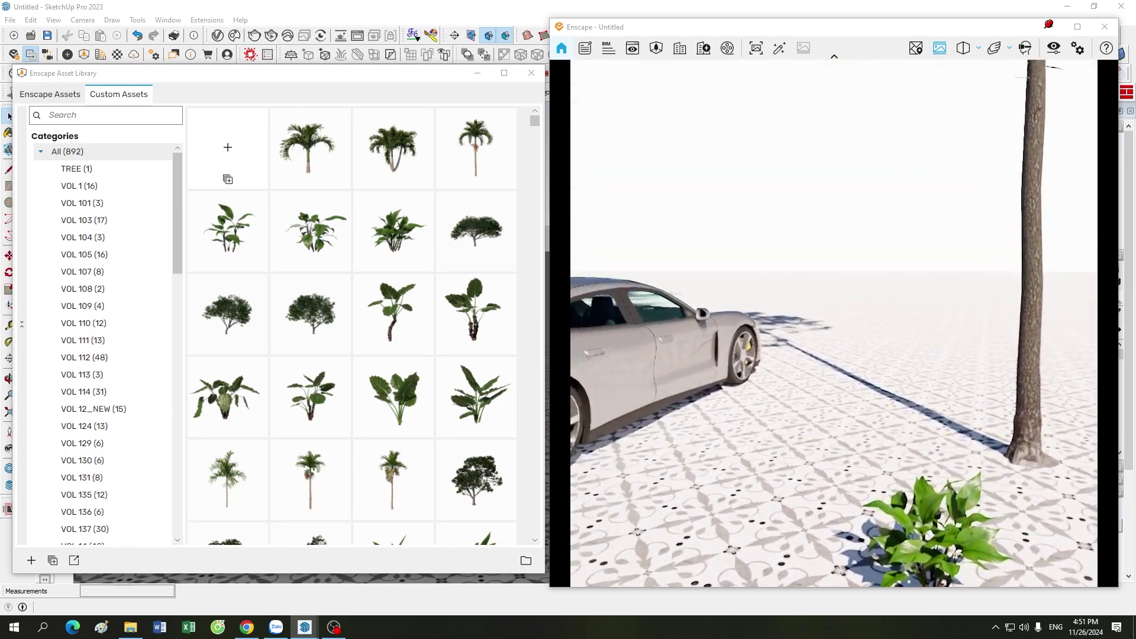
pyautogui.moveTo(878, 395)
pyautogui.mouseDown()
pyautogui.moveTo(870, 272)
pyautogui.moveTo(991, 304)
pyautogui.moveTo(841, 357)
pyautogui.mouseUp()
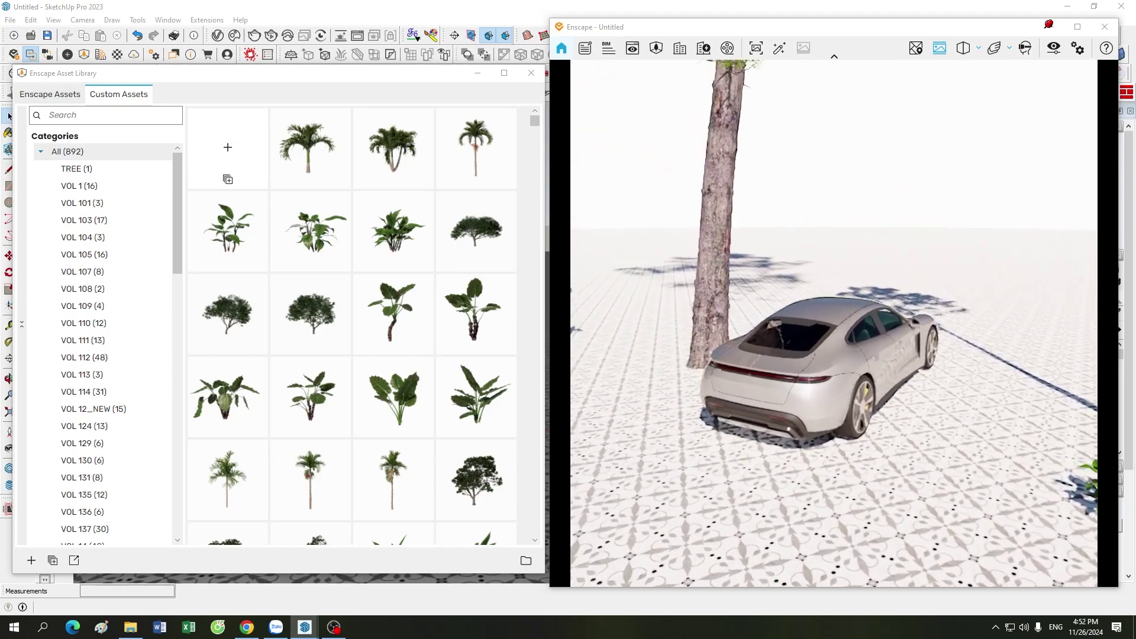
pyautogui.moveTo(986, 325); pyautogui.dragTo(986, 325)
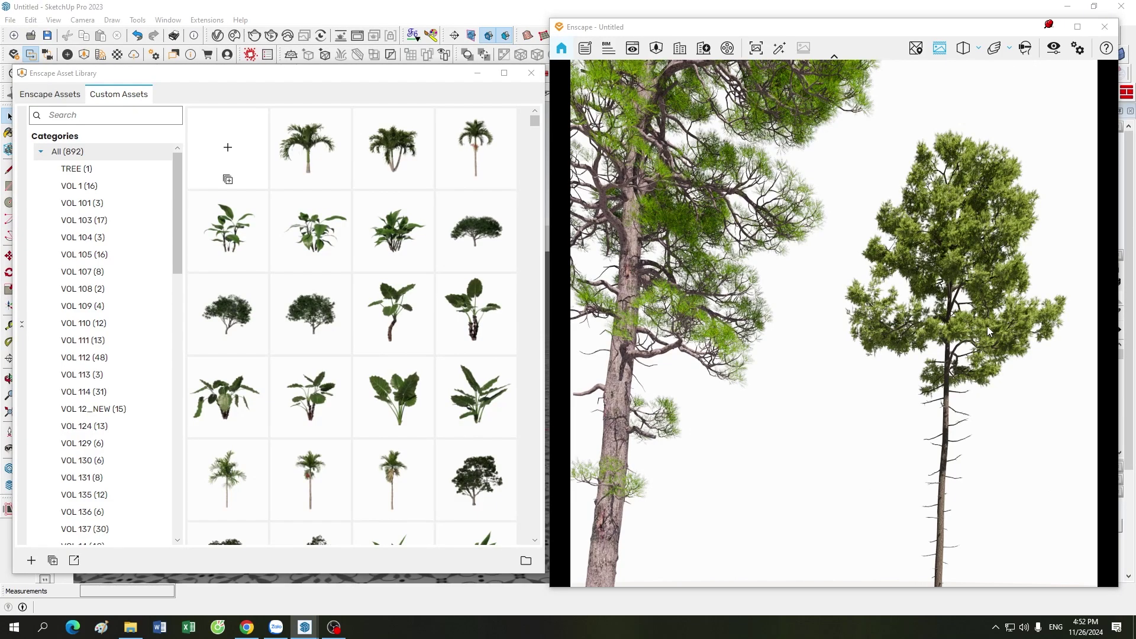
pyautogui.scroll(3, 875, 303)
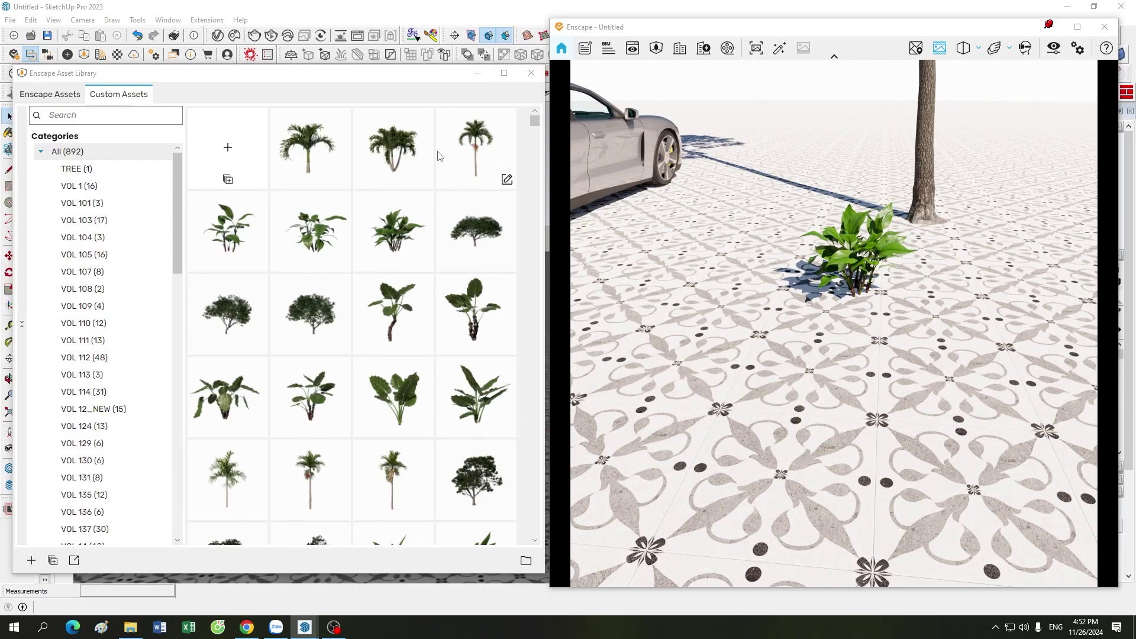
pyautogui.moveTo(408, 77)
pyautogui.mouseDown()
pyautogui.moveTo(329, 109)
pyautogui.moveTo(396, 62)
pyautogui.mouseUp()
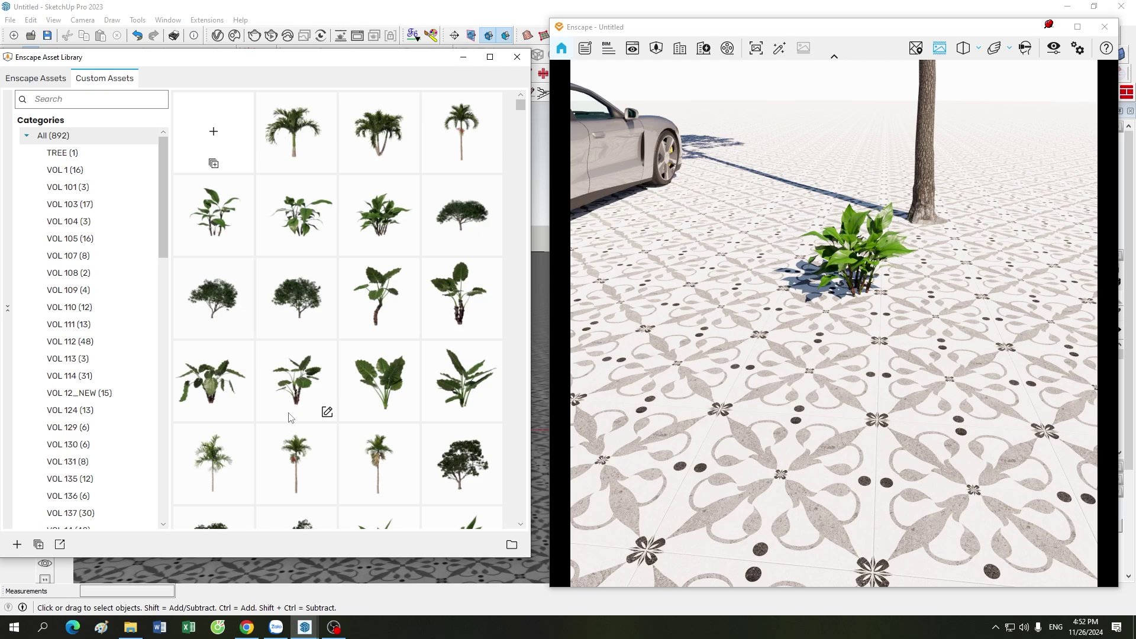
# Step: Minimize the Asset Library and zoom and orbit to frame both pines, car, person and plant
pyautogui.moveTo(227, 232)
pyautogui.click(463, 56)
pyautogui.scroll(-3, 312, 352)
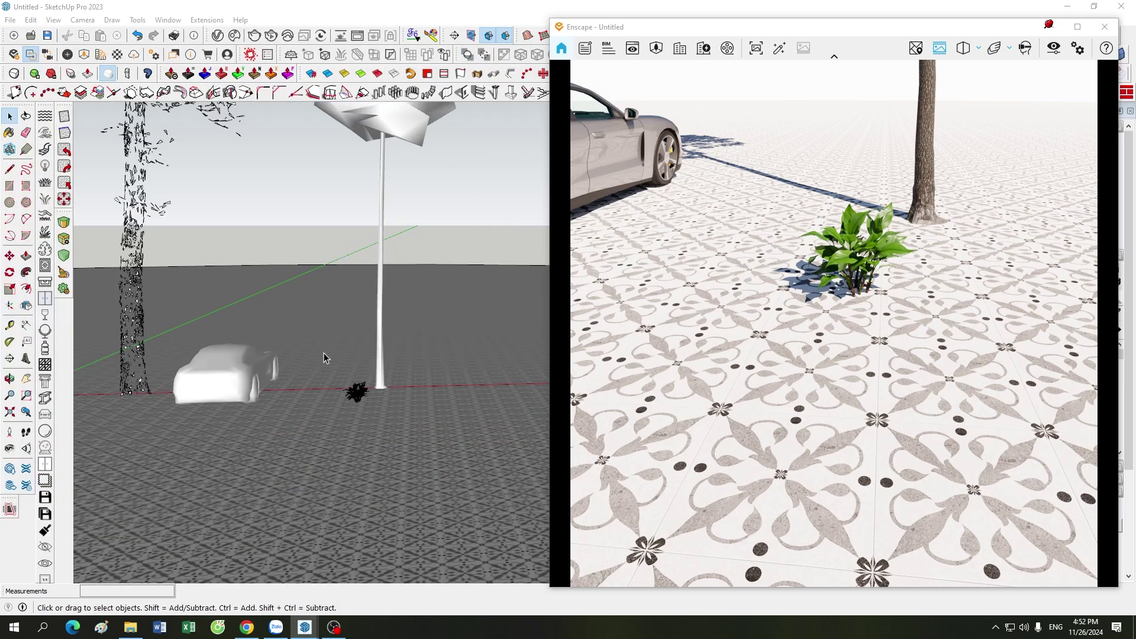
pyautogui.scroll(-2, 324, 355)
pyautogui.scroll(-2, 396, 417)
pyautogui.moveTo(396, 421); pyautogui.dragTo(341, 352, button='middle')
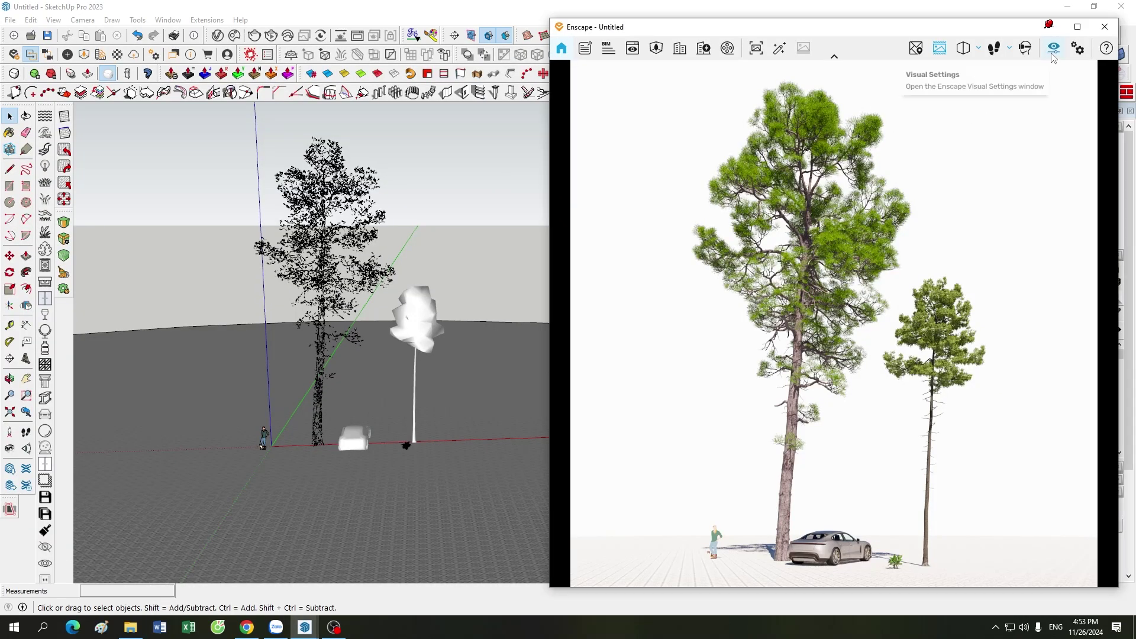
# Step: In Visual Settings' Atmosphere tab, set wind intensity 31% and direction 169°, then close it
pyautogui.moveTo(726, 36); pyautogui.dragTo(744, 89)
pyautogui.click(744, 119)
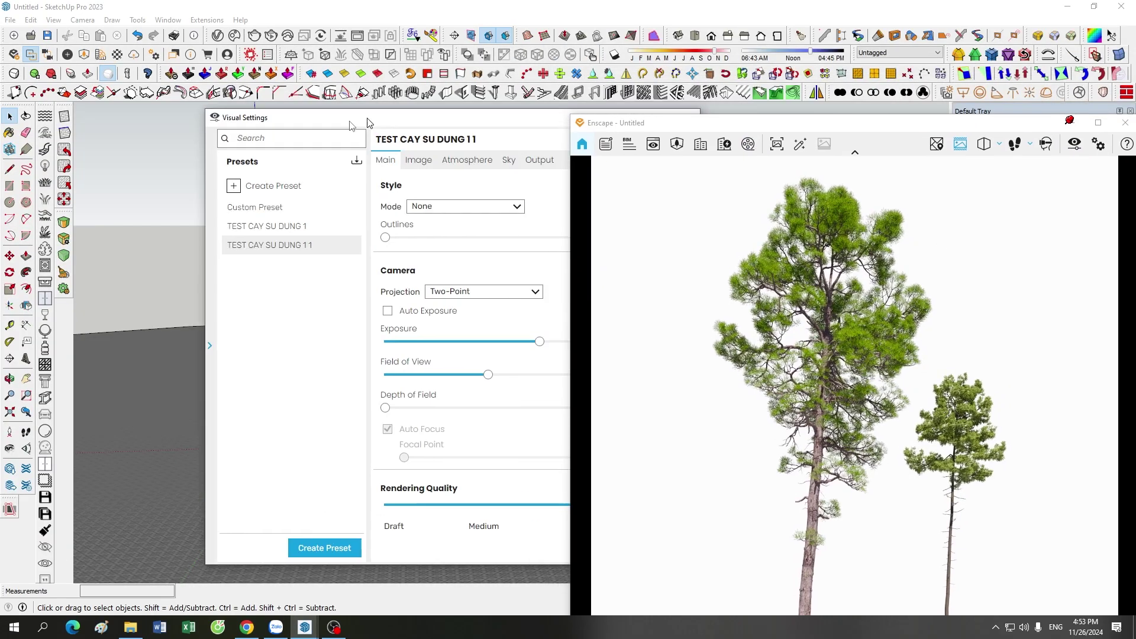
pyautogui.moveTo(673, 122); pyautogui.dragTo(631, 30)
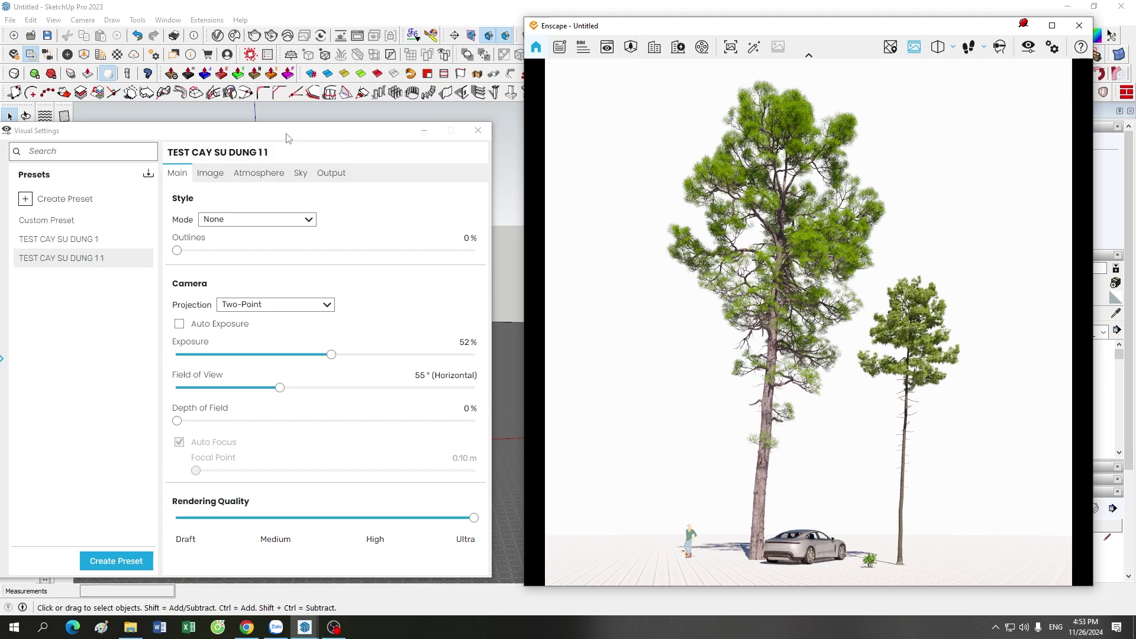
pyautogui.moveTo(286, 135); pyautogui.dragTo(285, 87)
pyautogui.click(261, 129)
pyautogui.moveTo(176, 481)
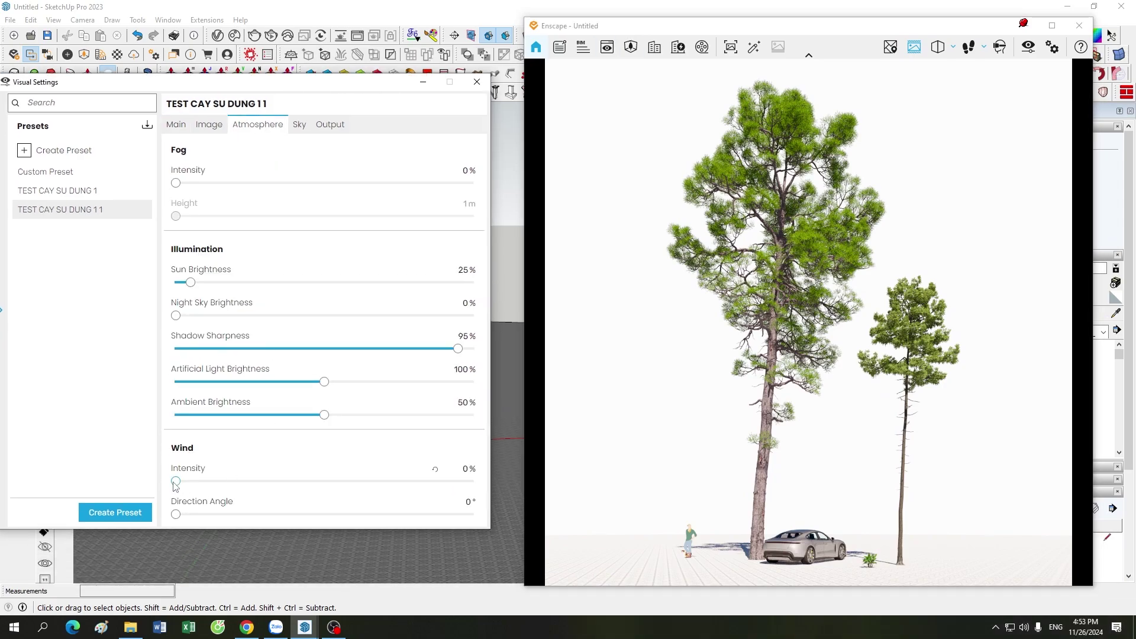
pyautogui.moveTo(176, 481); pyautogui.dragTo(268, 481)
pyautogui.moveTo(176, 514); pyautogui.dragTo(322, 517)
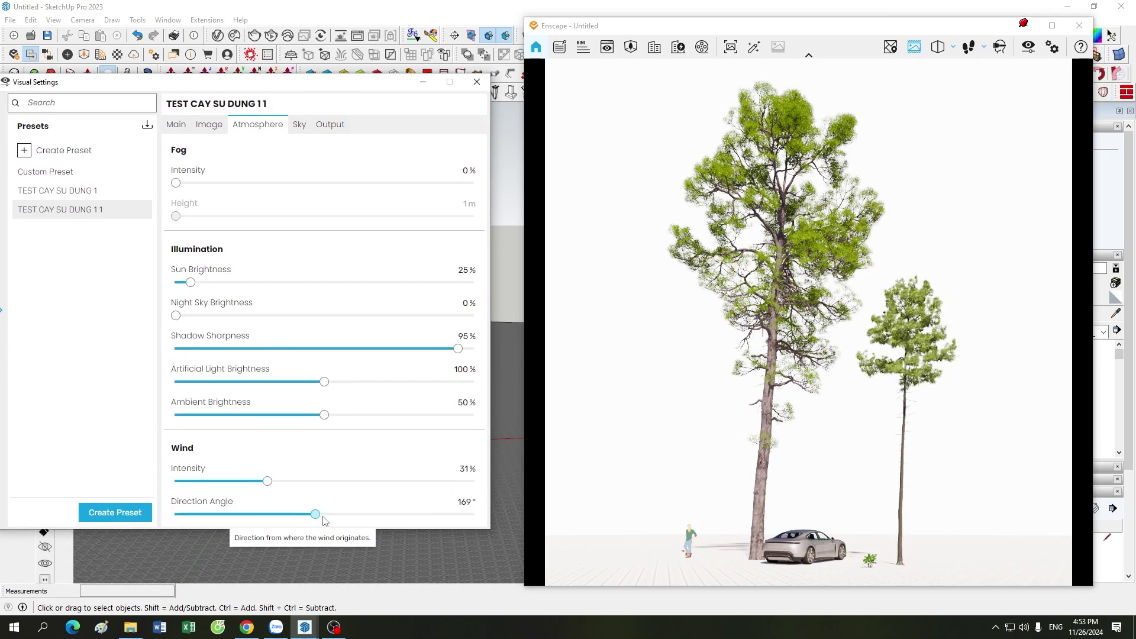
pyautogui.click(423, 81)
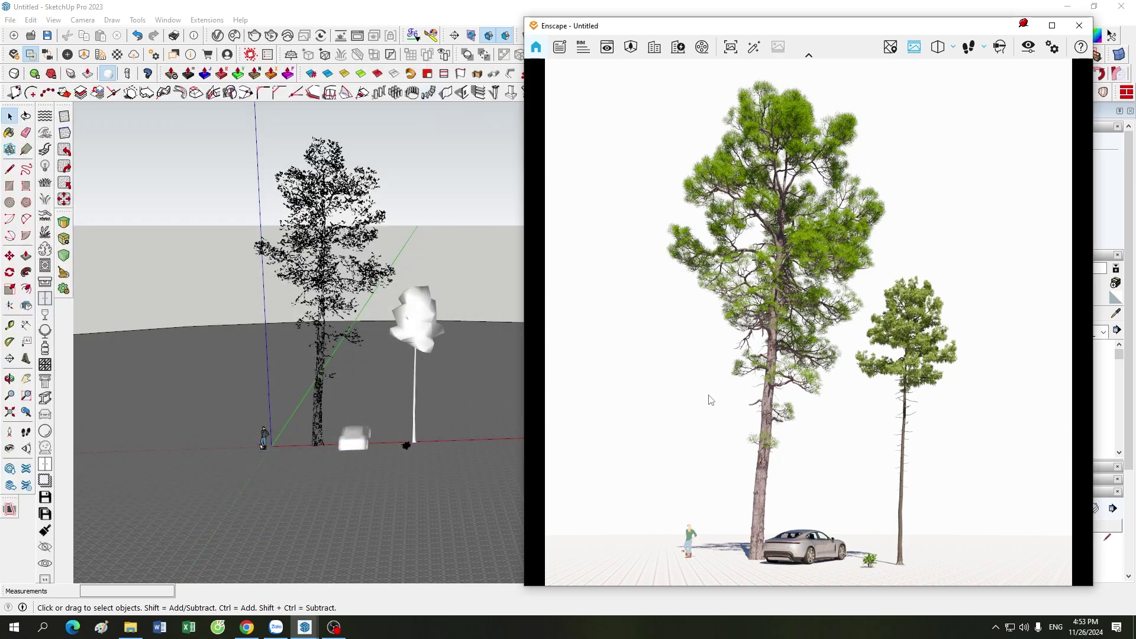
# Step: Orbit the Enscape render for a closer, turned view of the pine trees, car and person
pyautogui.moveTo(710, 400)
pyautogui.mouseDown()
pyautogui.moveTo(787, 373)
pyautogui.moveTo(892, 358)
pyautogui.mouseUp()
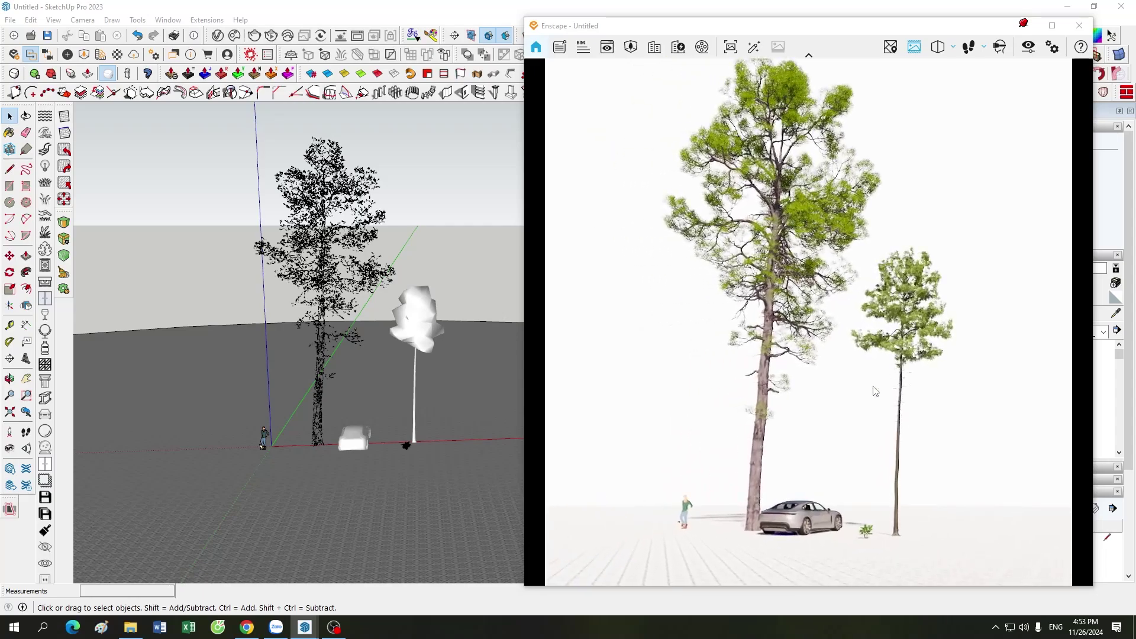
pyautogui.moveTo(875, 390)
pyautogui.mouseDown()
pyautogui.moveTo(899, 373)
pyautogui.moveTo(836, 422)
pyautogui.mouseUp()
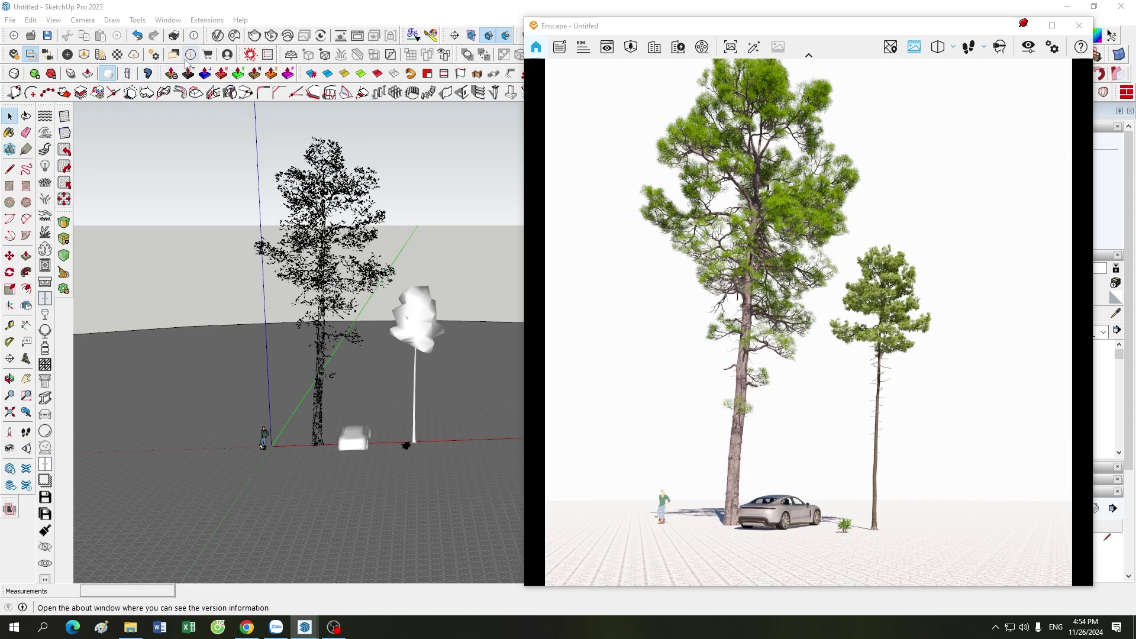
# Step: Open Enscape General Settings on Rendering with Restmode ticked, move it left, and orbit the render
pyautogui.click(155, 60)
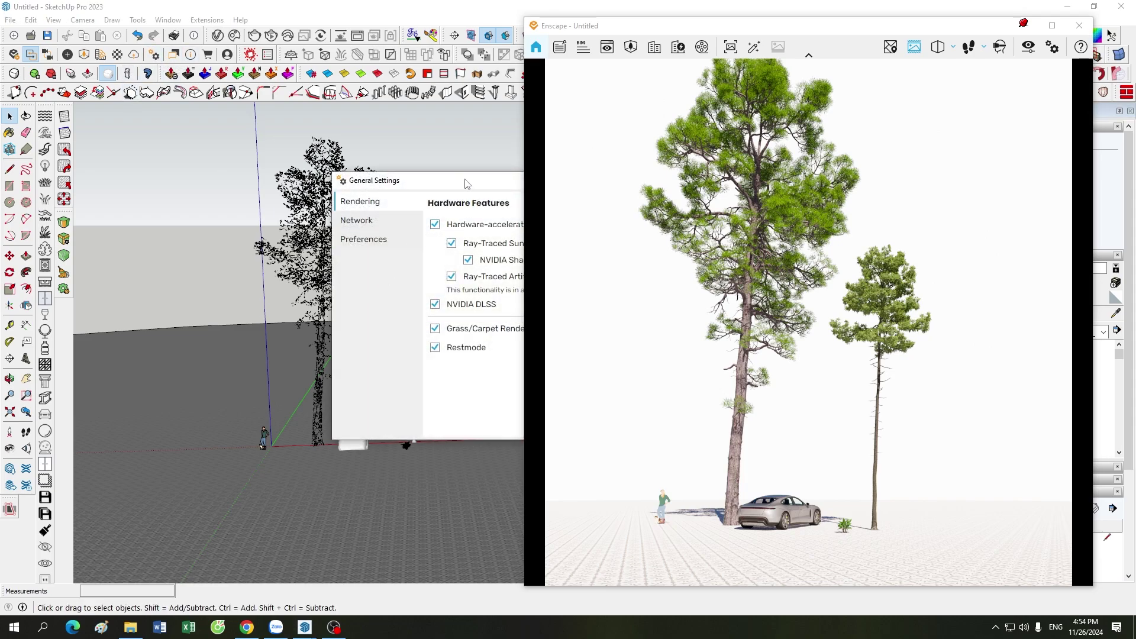
pyautogui.moveTo(465, 185); pyautogui.dragTo(235, 197)
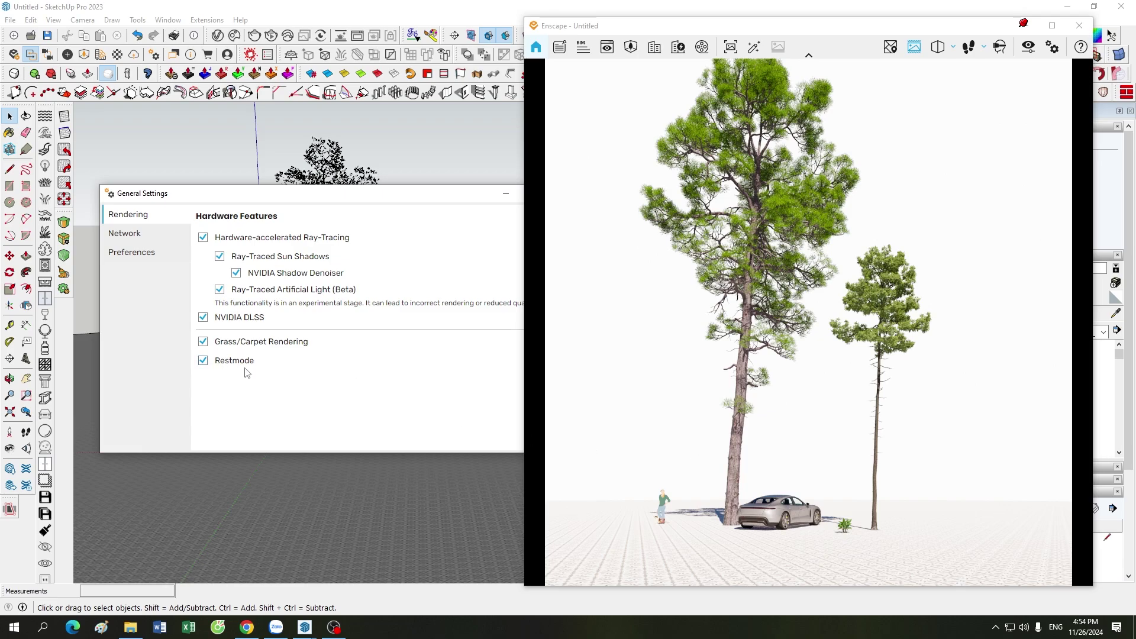
pyautogui.moveTo(822, 436); pyautogui.dragTo(891, 354)
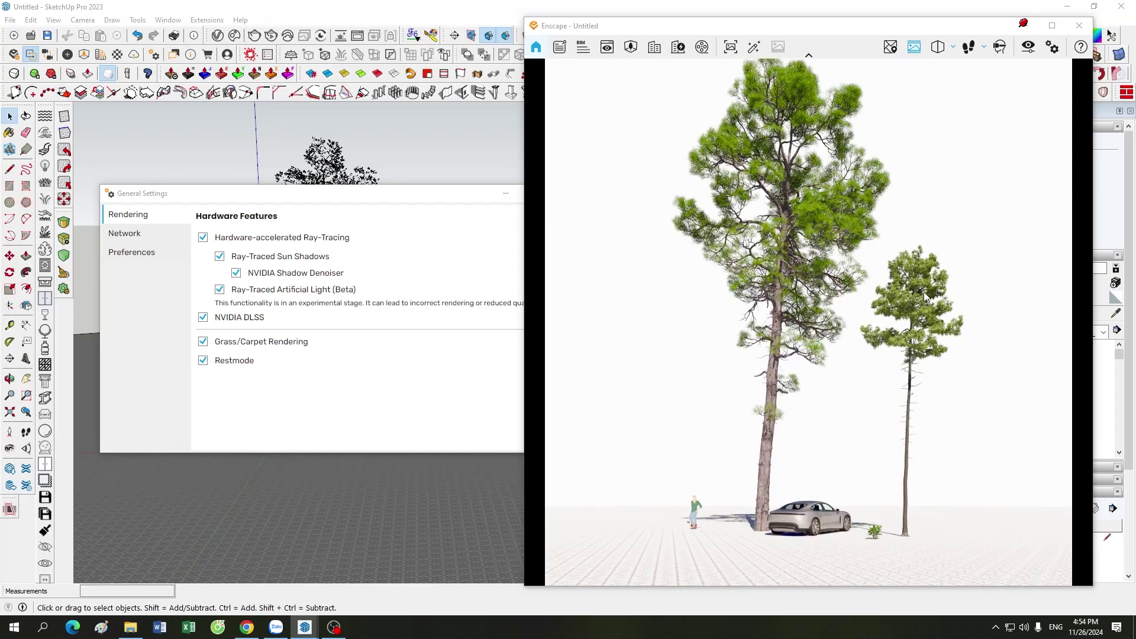
pyautogui.moveTo(924, 292)
pyautogui.mouseDown()
pyautogui.moveTo(858, 278)
pyautogui.moveTo(837, 406)
pyautogui.mouseUp()
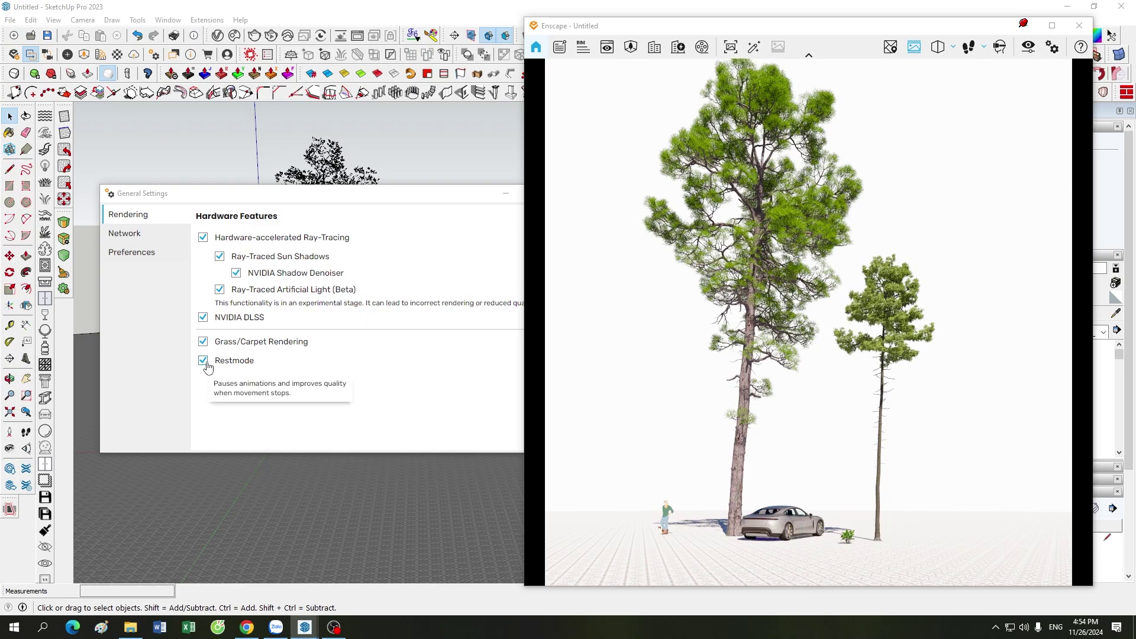
pyautogui.click(1032, 51)
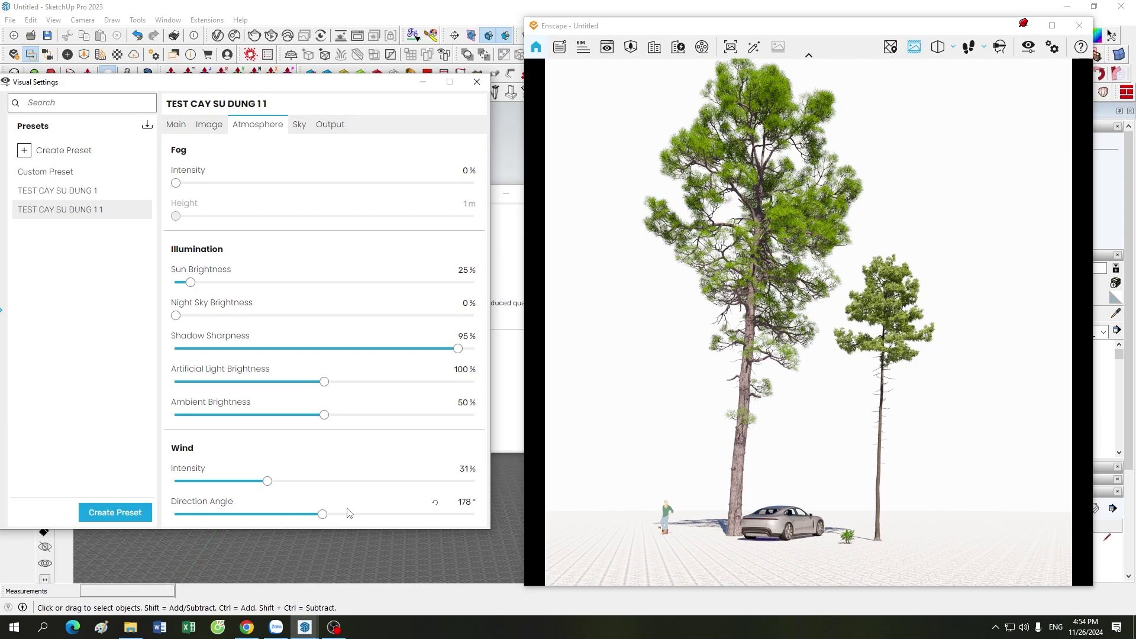
pyautogui.moveTo(188, 470)
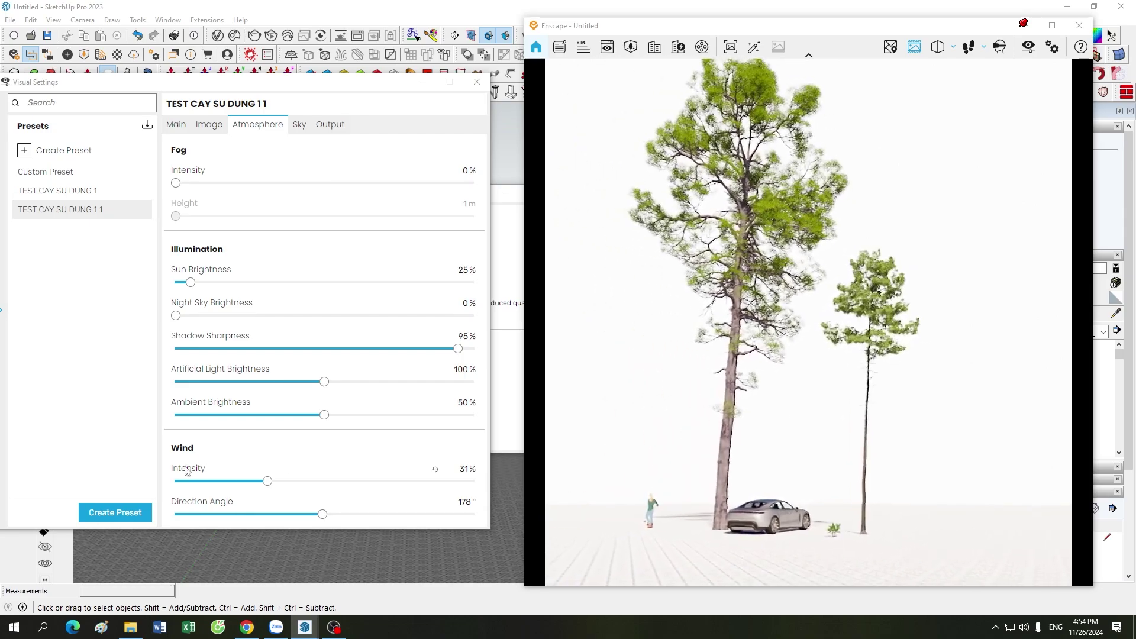
pyautogui.scroll(2, 814, 242)
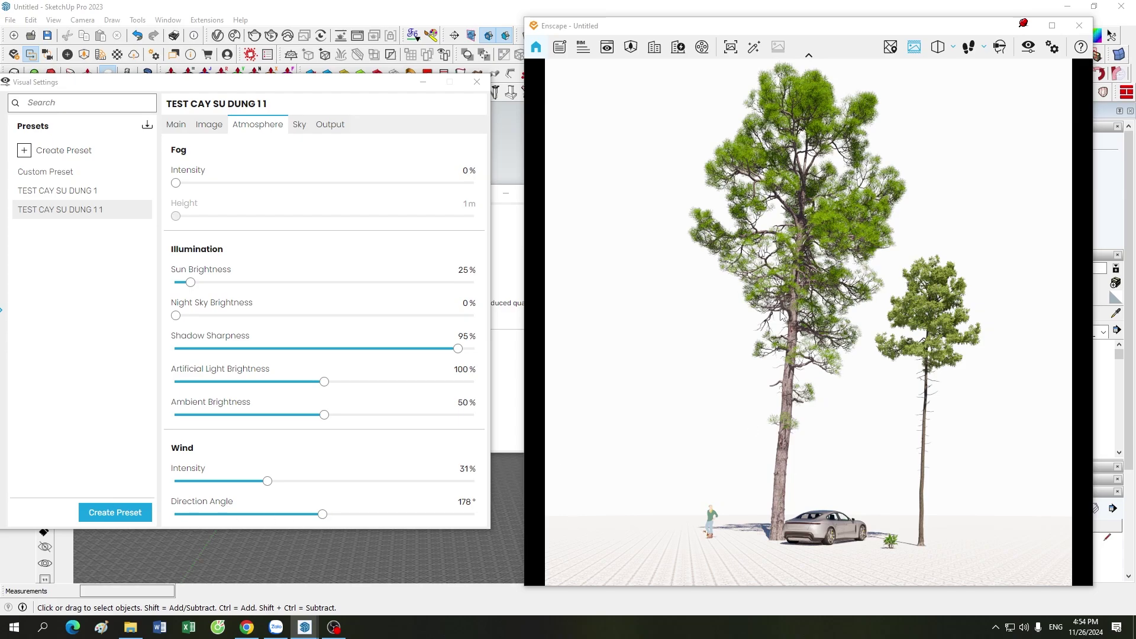
# Step: Close Visual Settings, toggle Restmode in General Settings, watch the render, then close General Settings
pyautogui.click(477, 82)
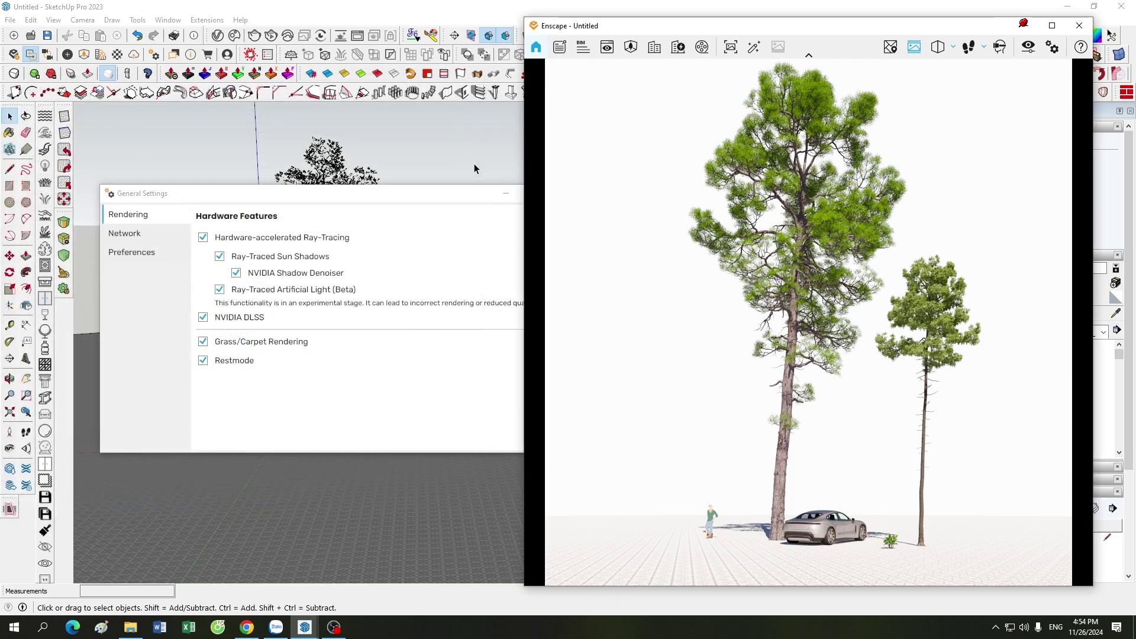
pyautogui.moveTo(350, 203); pyautogui.dragTo(312, 198)
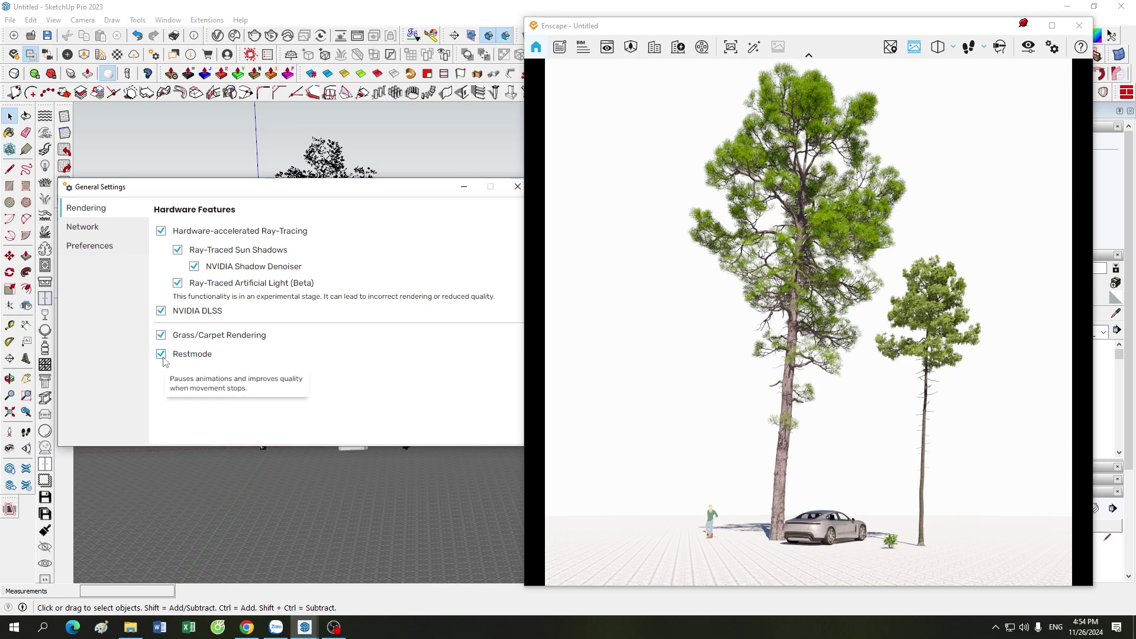
pyautogui.click(161, 354)
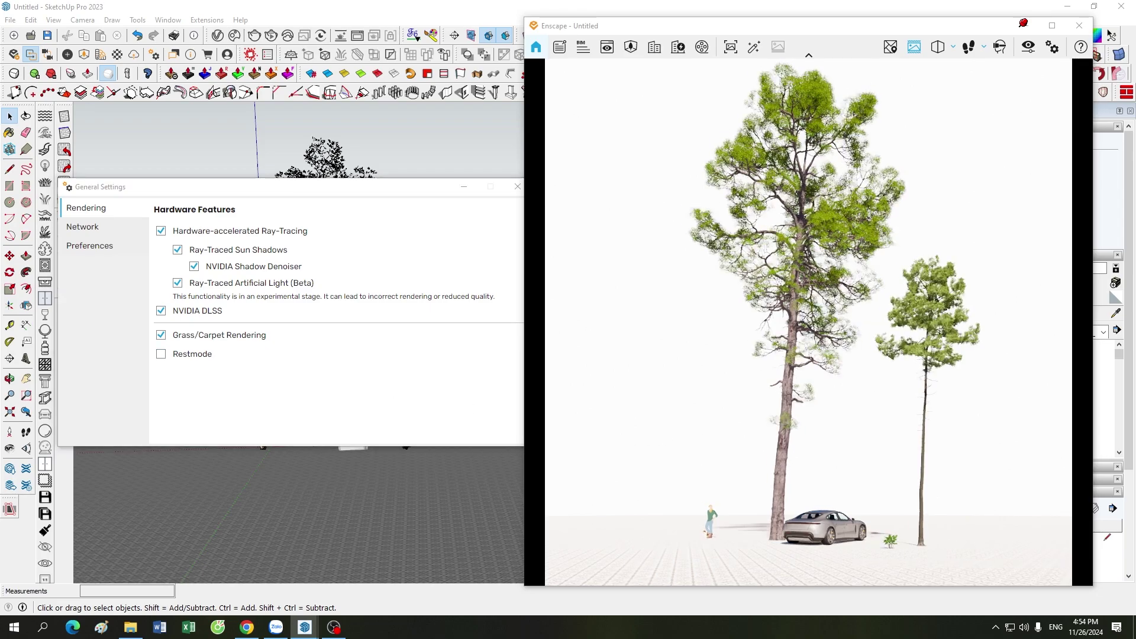
pyautogui.moveTo(793, 456); pyautogui.dragTo(795, 458)
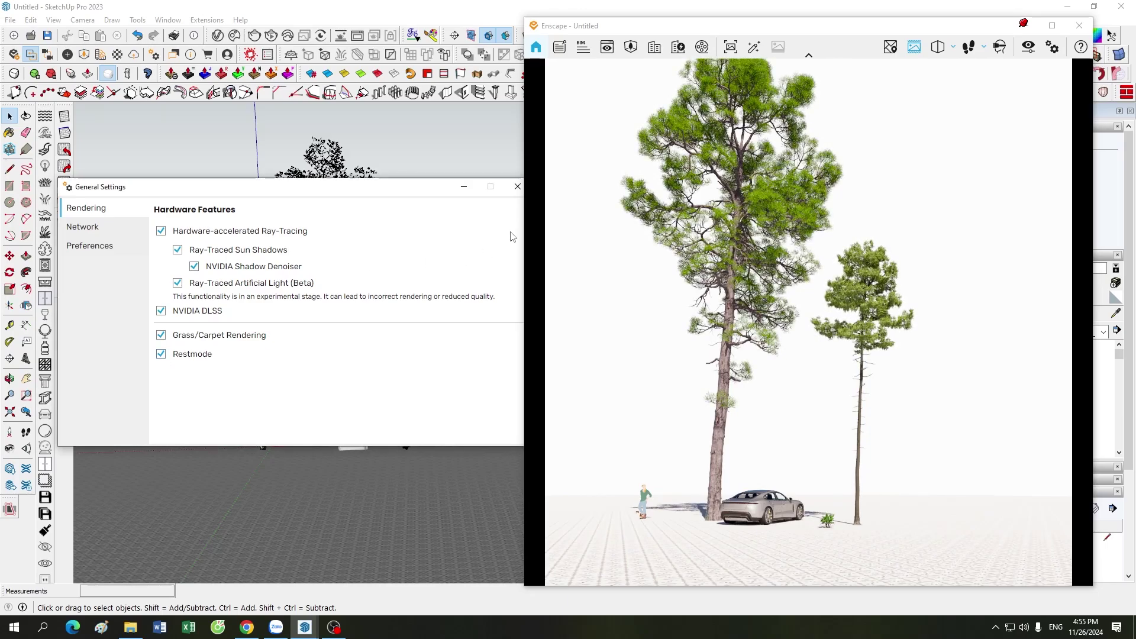
pyautogui.click(518, 186)
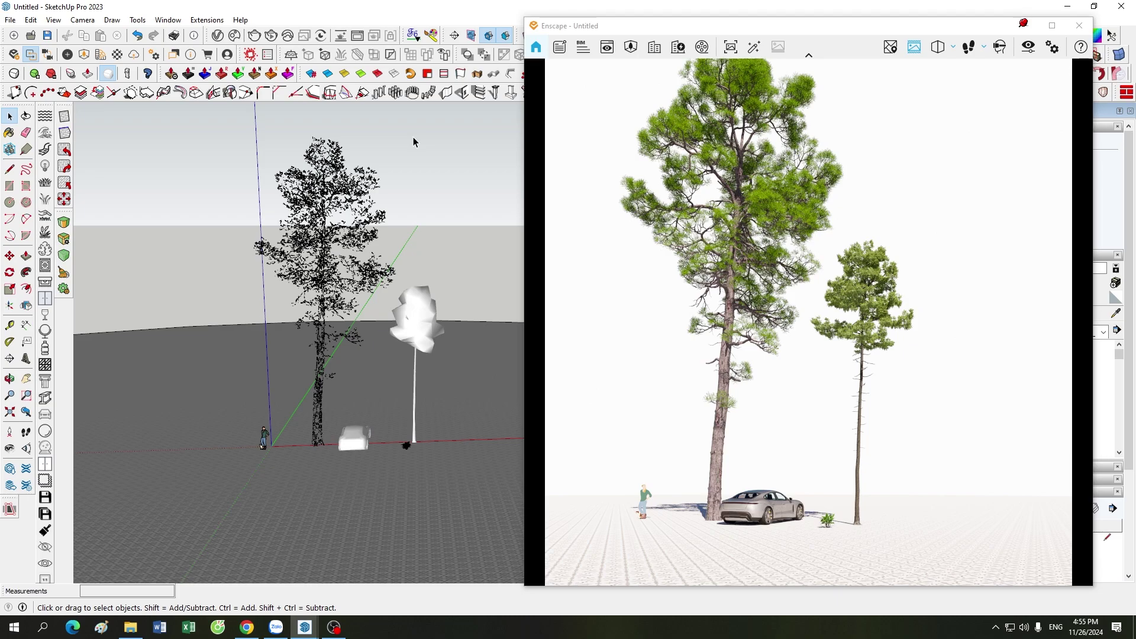
# Step: Briefly open the Asset Library, then bring up Visual Settings beside the render window
pyautogui.click(196, 93)
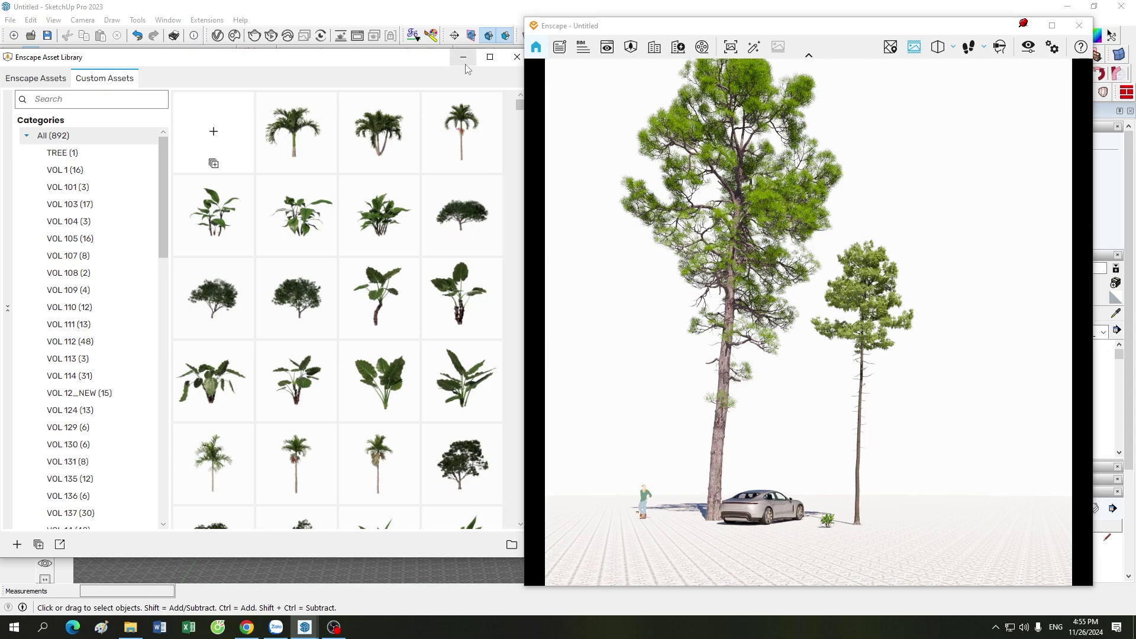
pyautogui.click(464, 58)
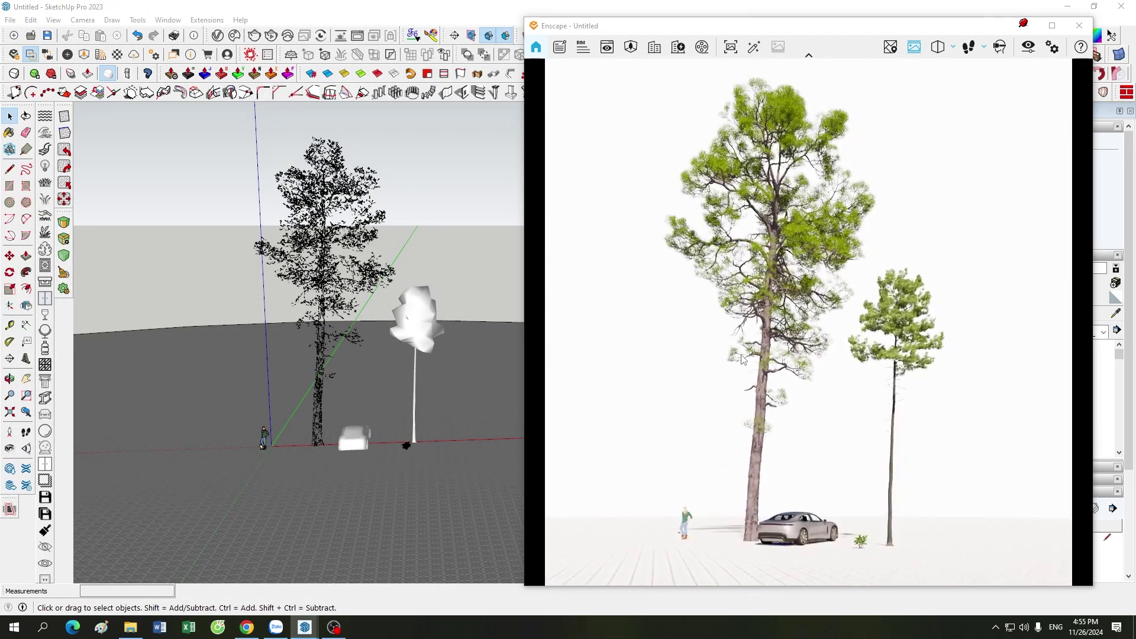
pyautogui.click(1040, 50)
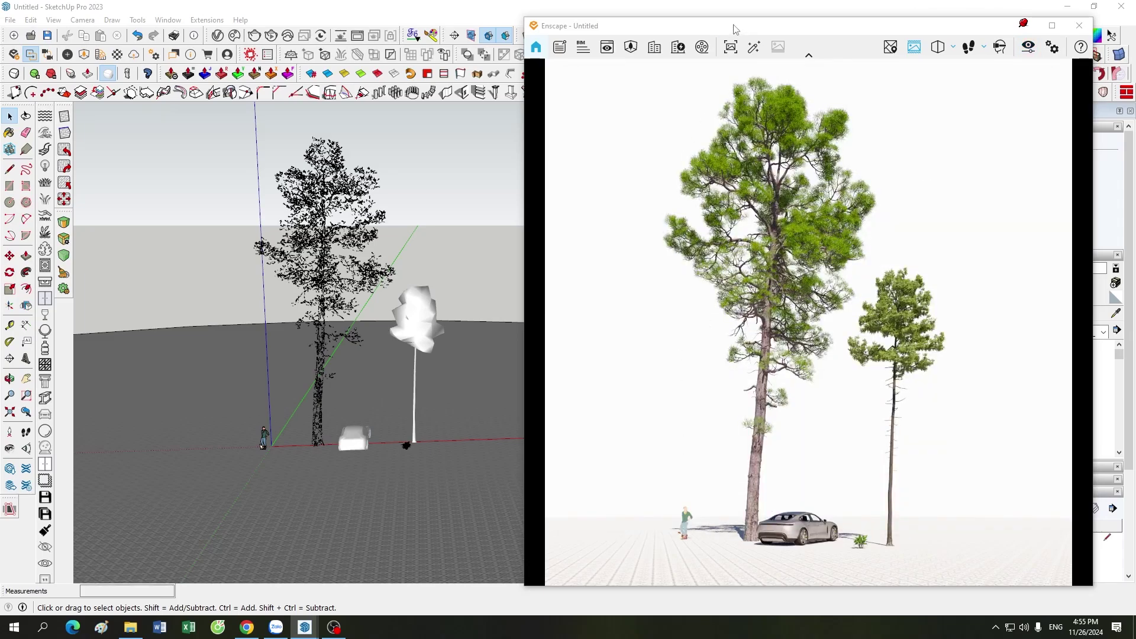
pyautogui.moveTo(734, 29); pyautogui.dragTo(804, 179)
pyautogui.moveTo(831, 76); pyautogui.dragTo(345, 91)
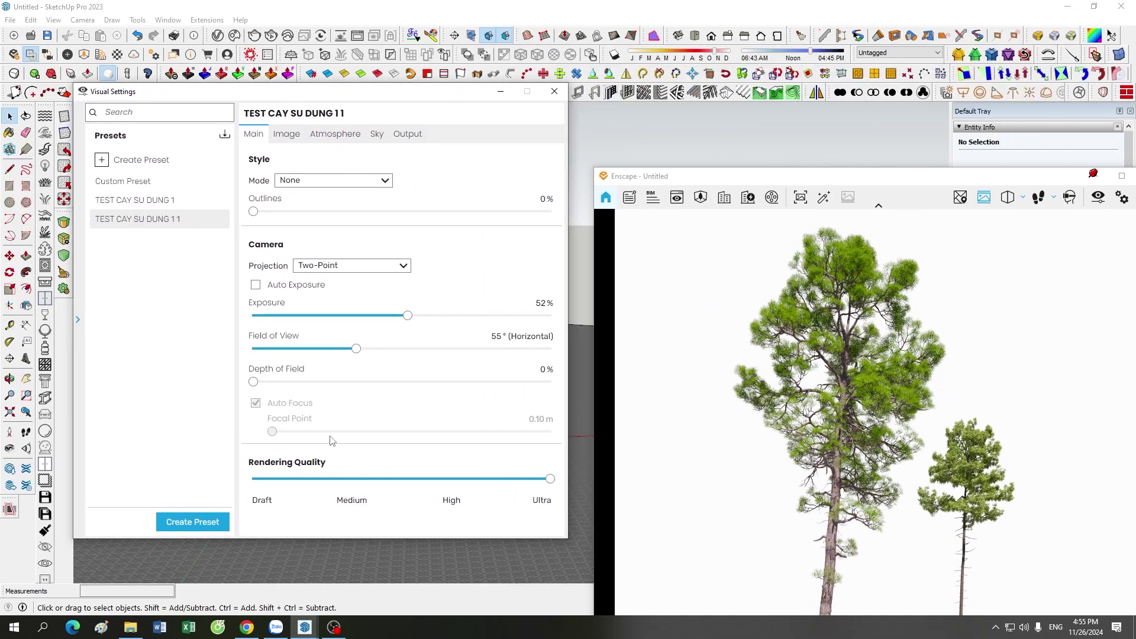
# Step: Set Atmosphere wind intensity to 0%, close Visual Settings, and restore the render window
pyautogui.click(332, 134)
pyautogui.moveTo(344, 491); pyautogui.dragTo(253, 490)
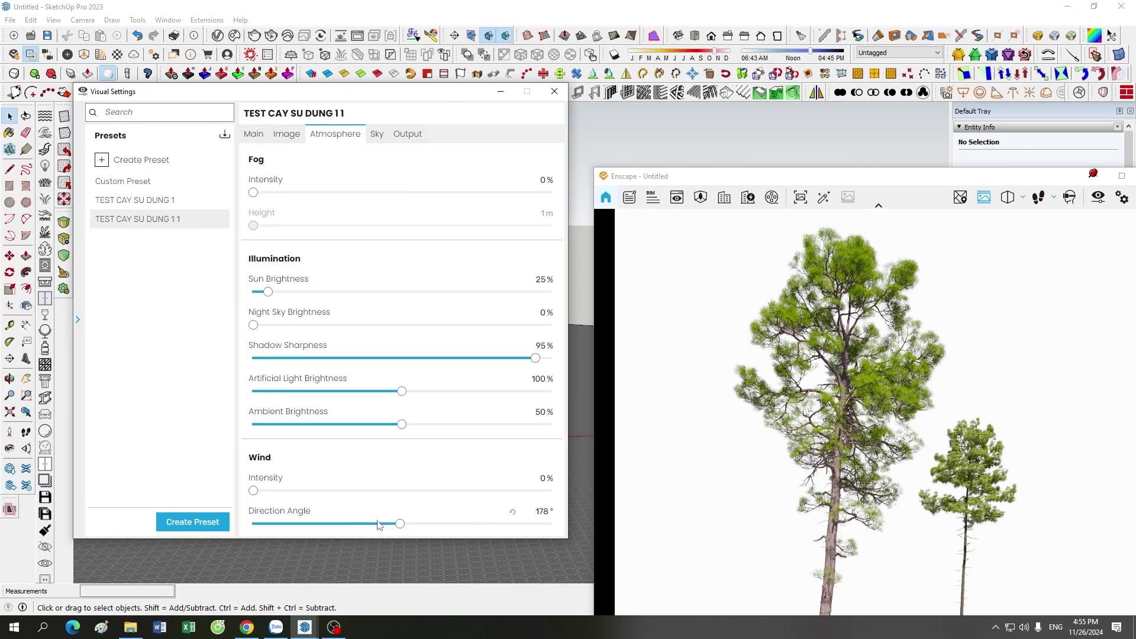
pyautogui.moveTo(397, 523); pyautogui.dragTo(253, 523)
pyautogui.click(554, 92)
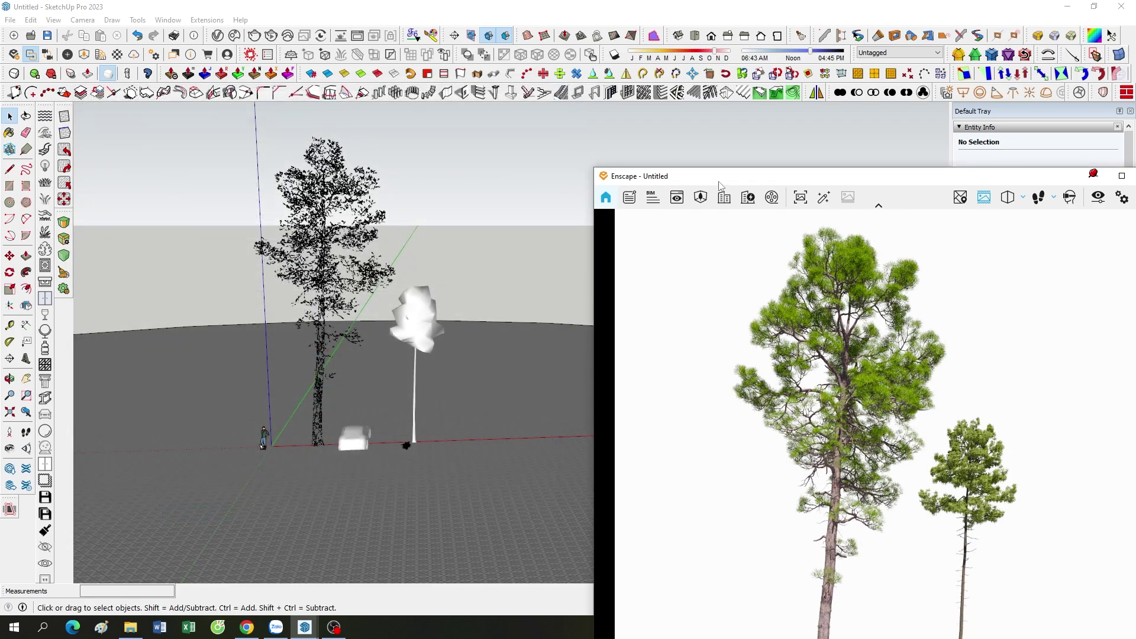
pyautogui.moveTo(718, 180); pyautogui.dragTo(627, 13)
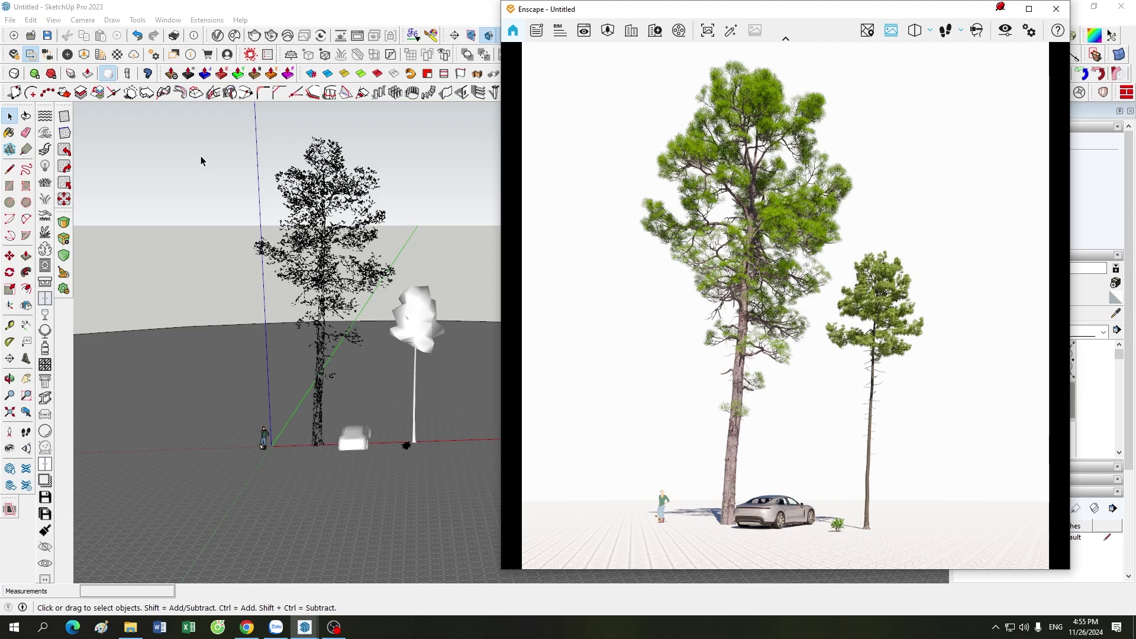
# Step: Open the Asset Library and compare Enscape Assets with the 892 Custom Assets palms and plants
pyautogui.click(84, 55)
pyautogui.click(58, 85)
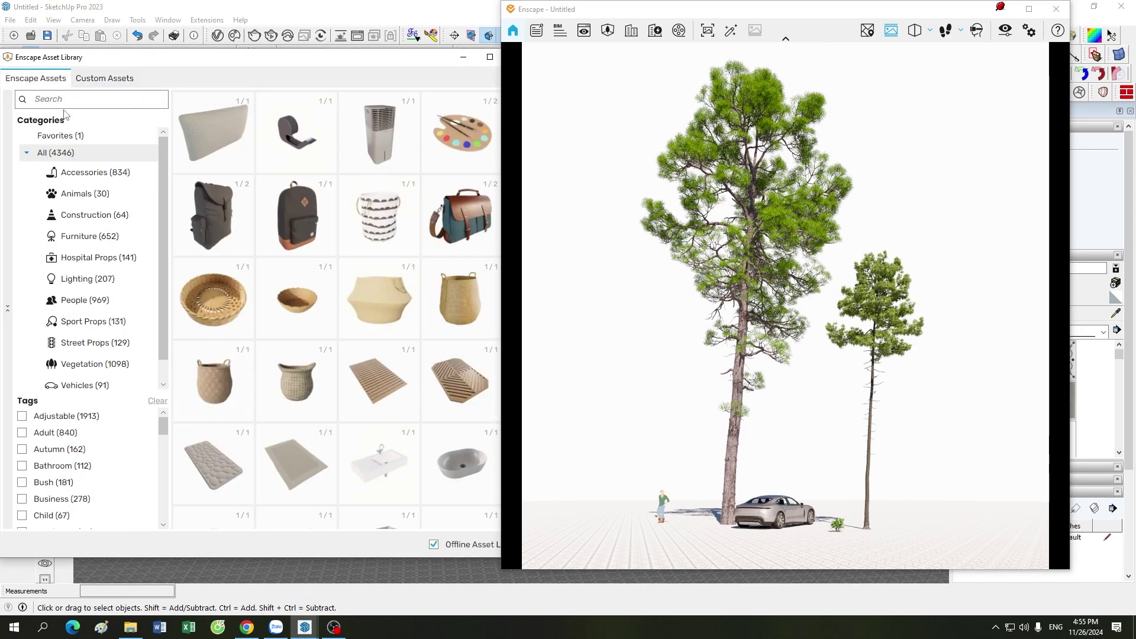
pyautogui.click(117, 81)
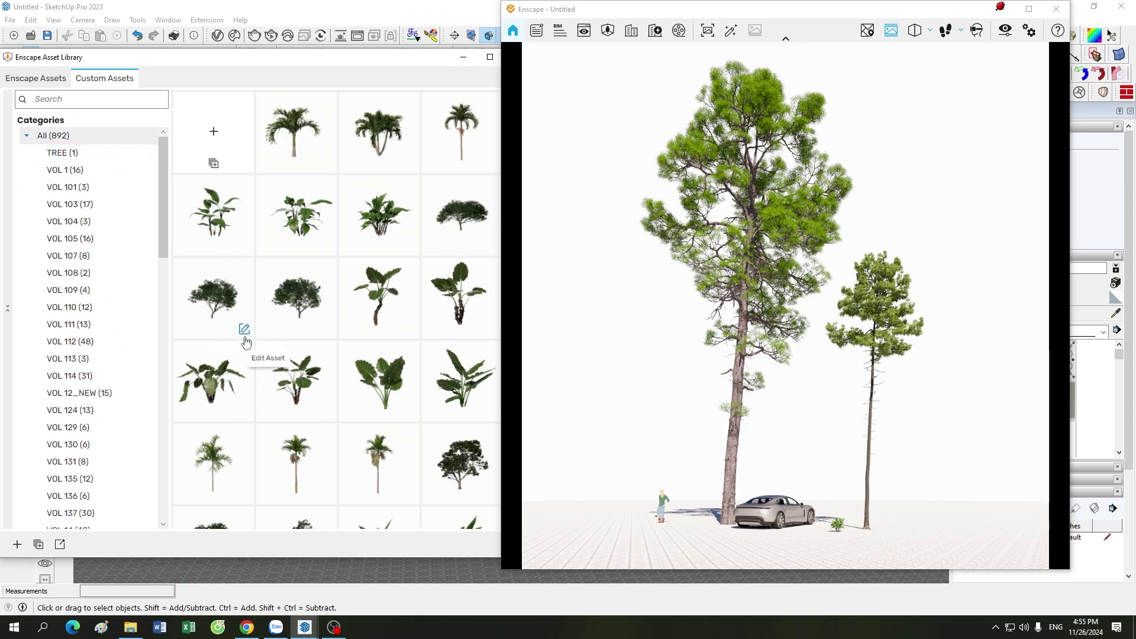
pyautogui.click(35, 78)
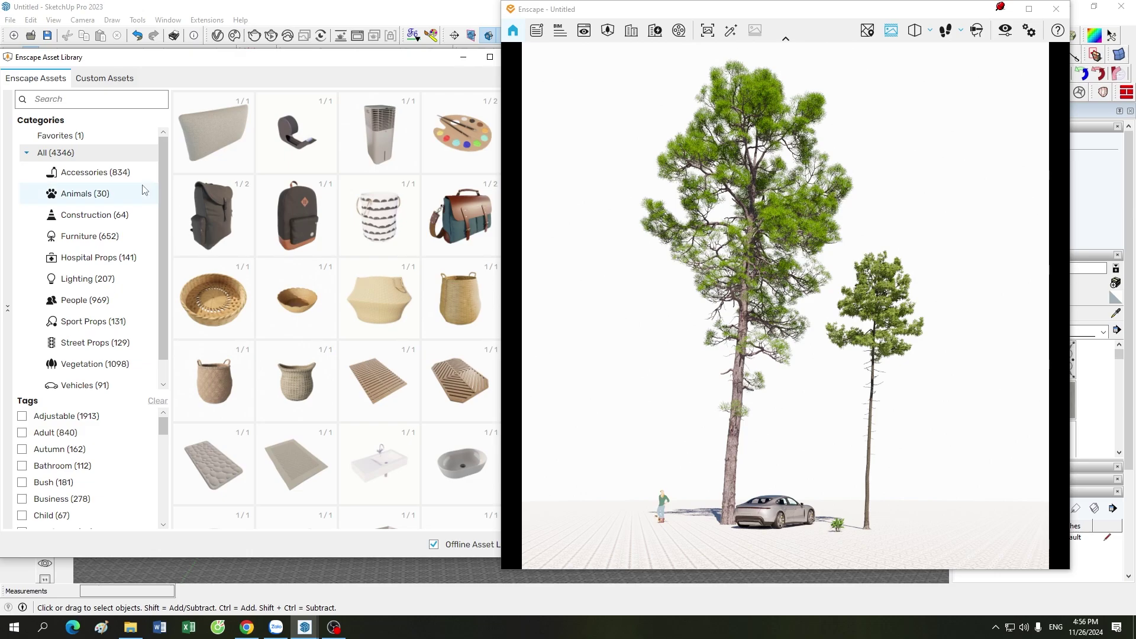
pyautogui.click(106, 82)
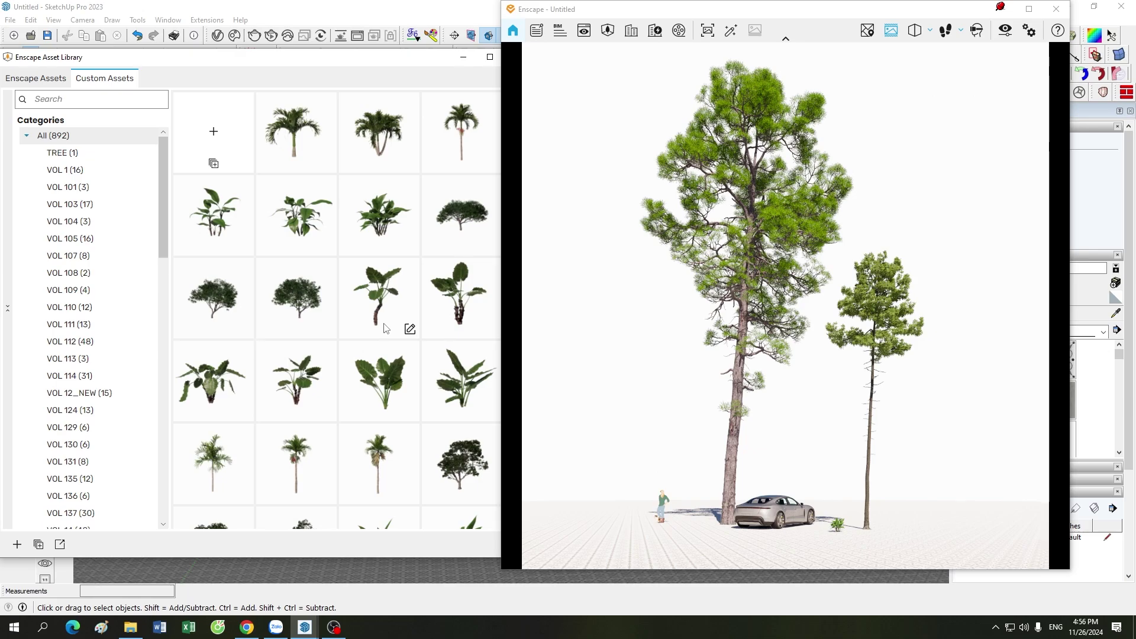
pyautogui.moveTo(297, 380)
pyautogui.moveTo(612, 13); pyautogui.dragTo(658, 16)
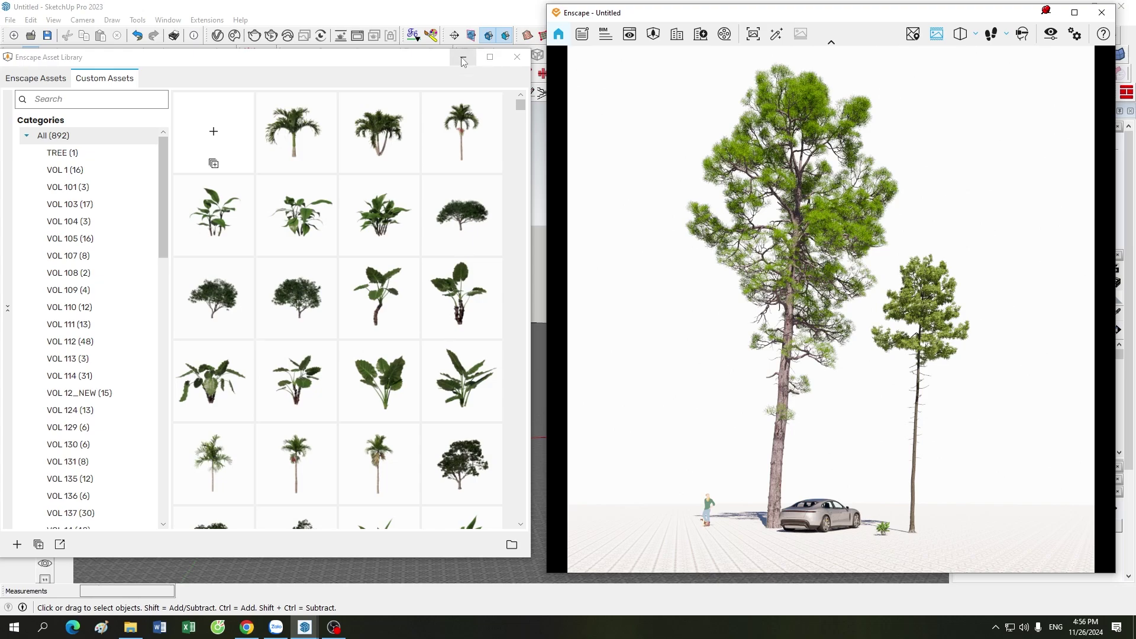
# Step: Show the 4346 built-in Enscape Assets and nudge the Asset Library window
pyautogui.click(41, 78)
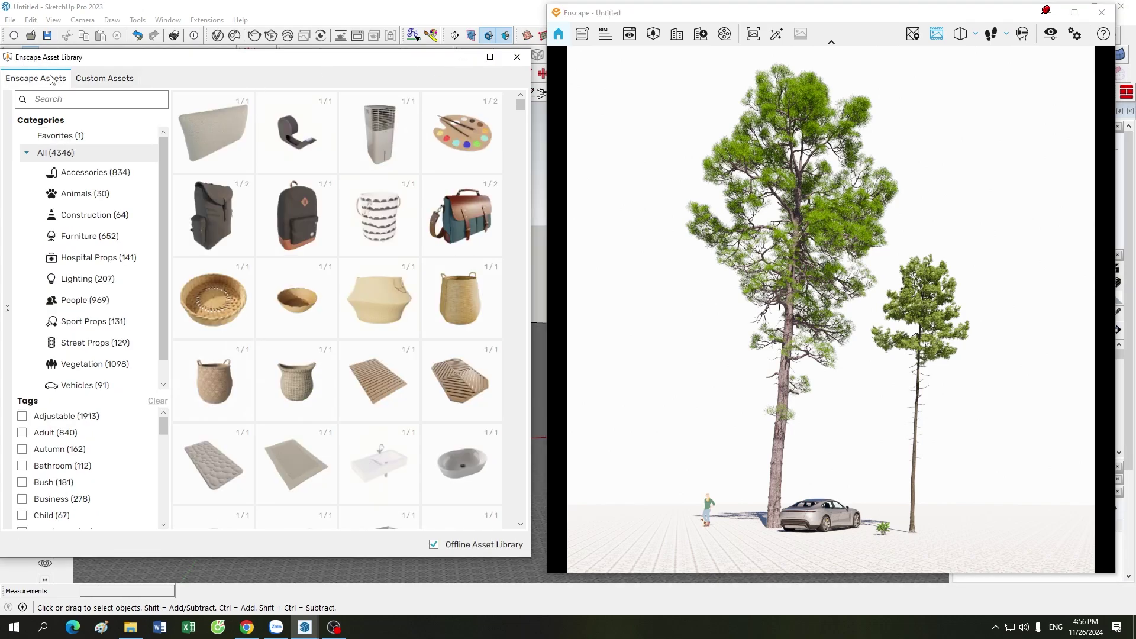
pyautogui.moveTo(130, 59); pyautogui.dragTo(149, 67)
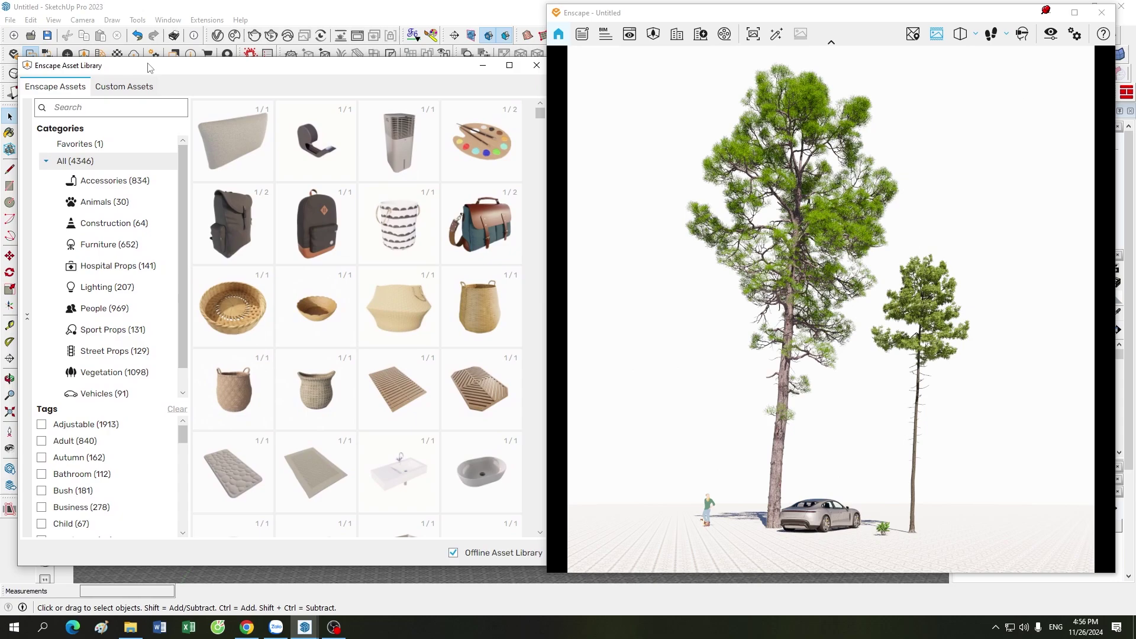